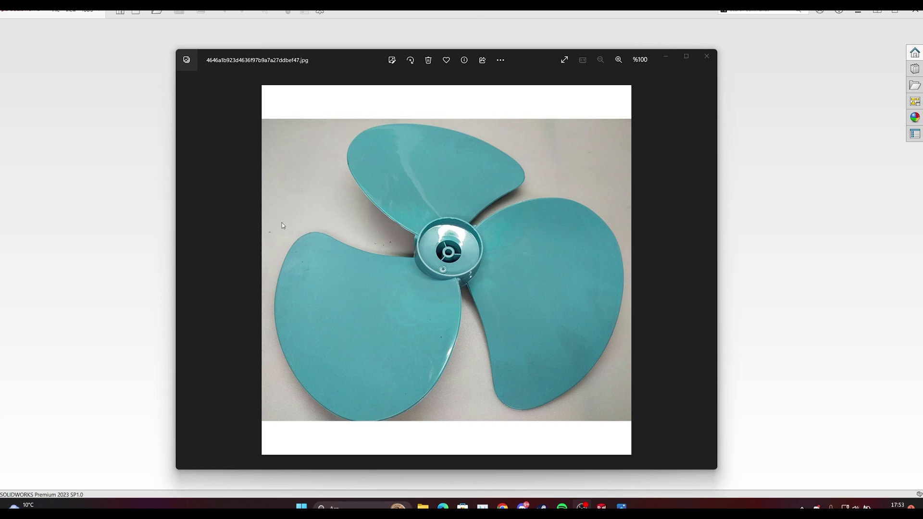
Create a new part and start a sketch on the Front Plane
left_click(125, 56)
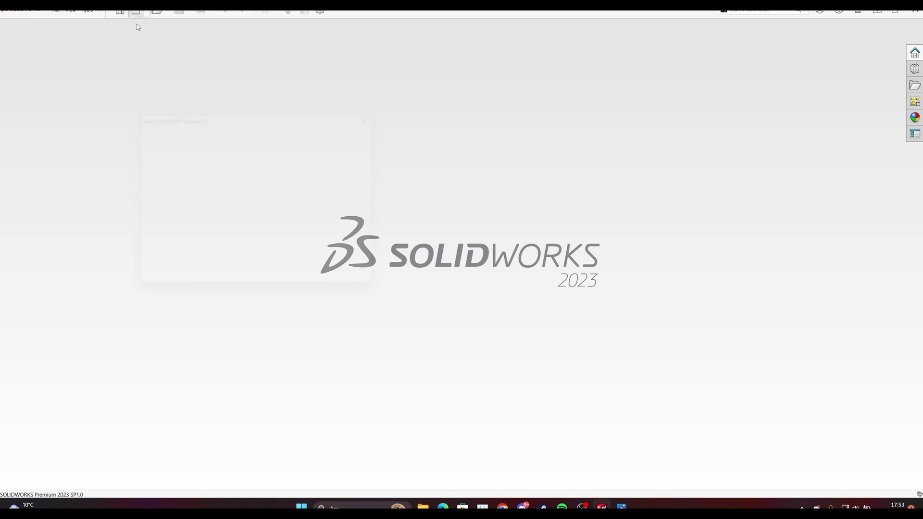
left_click(301, 285)
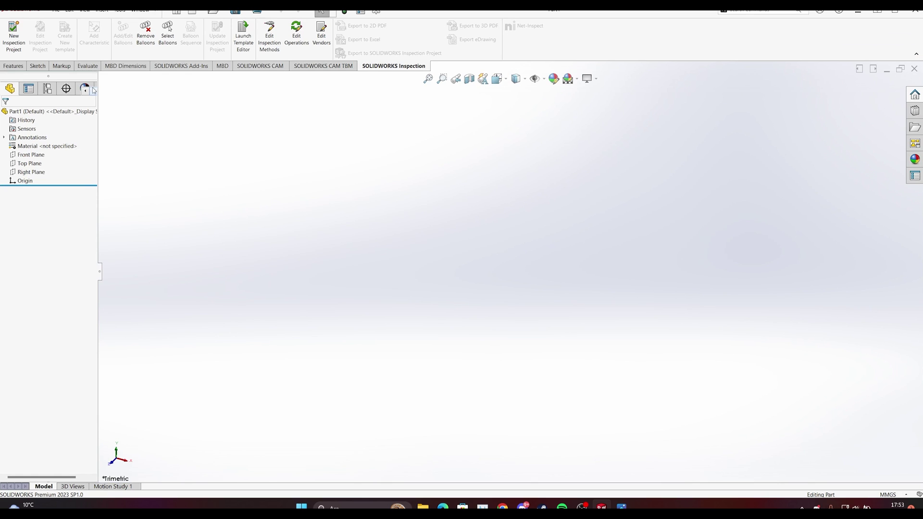
left_click(38, 66)
right_click(30, 154)
left_click(70, 142)
Sketch two concentric circles centred on the origin, with diameters of about 34 mm and 72 mm
left_click(74, 26)
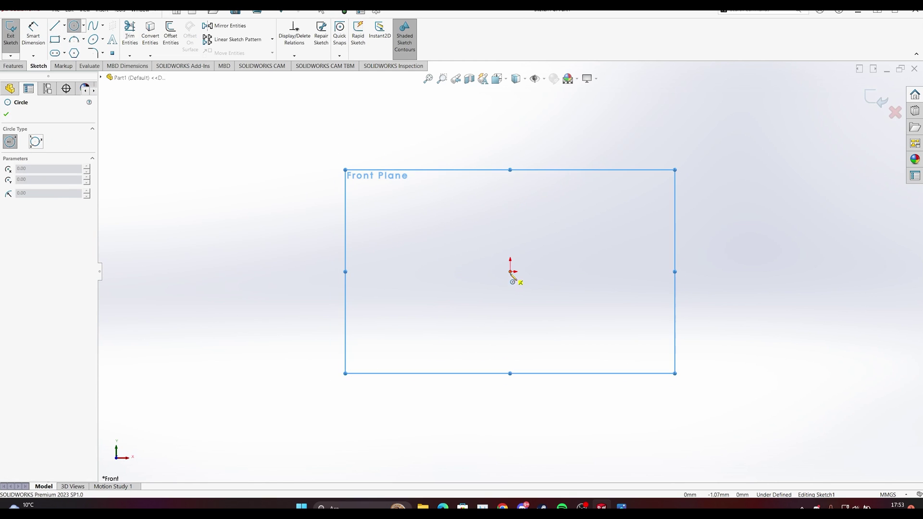
left_click(510, 272)
left_click(524, 245)
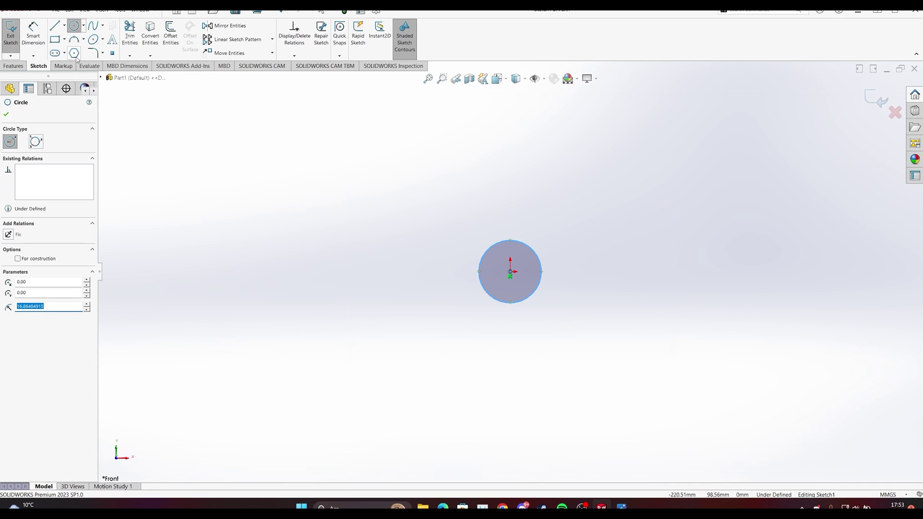
left_click(510, 273)
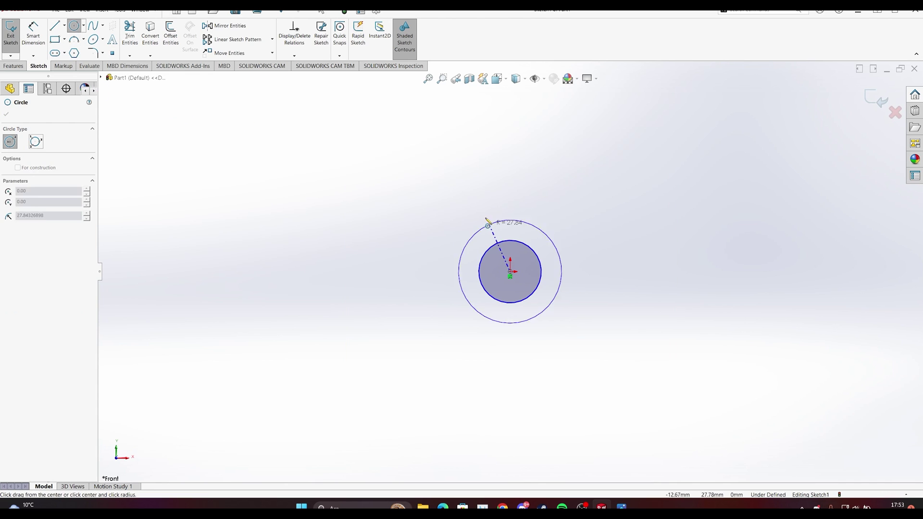
left_click(481, 202)
left_click(7, 114)
Dimension the inner circle's diameter at 30 mm
left_click(33, 34)
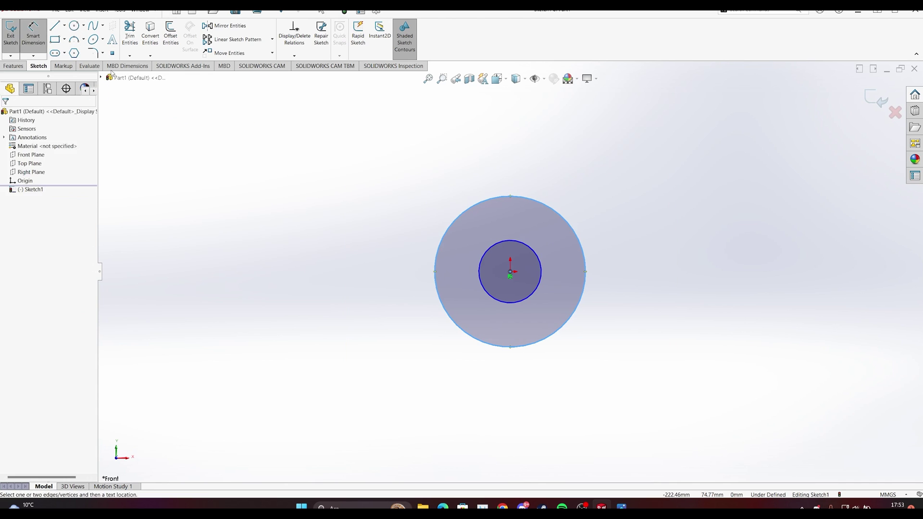
left_click(541, 269)
left_click(660, 277)
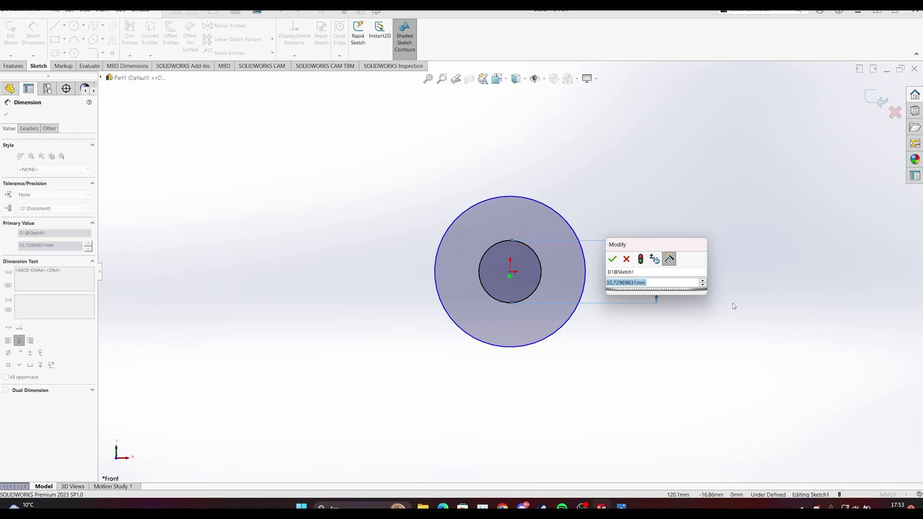
type("30")
key("Return")
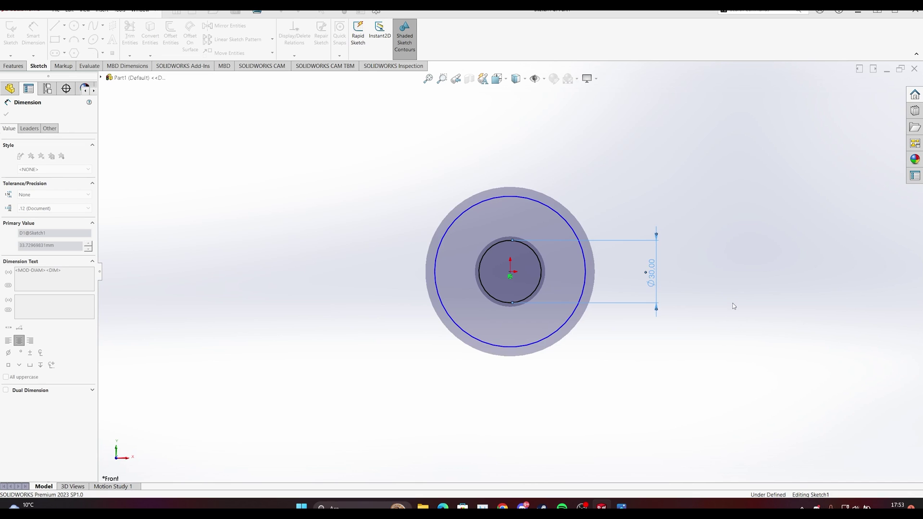
Dimension the outer circle's diameter and set it to 50 mm
left_click(558, 209)
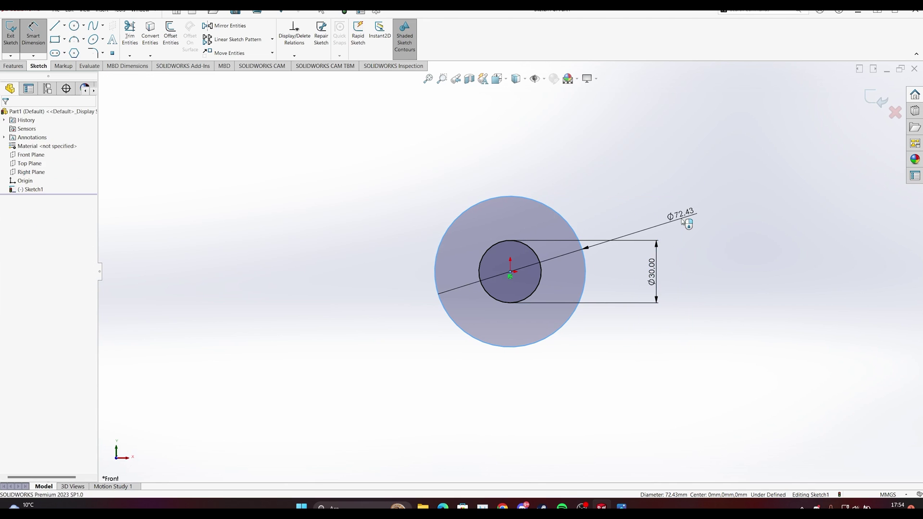
left_click(683, 221)
type("40")
key("Return")
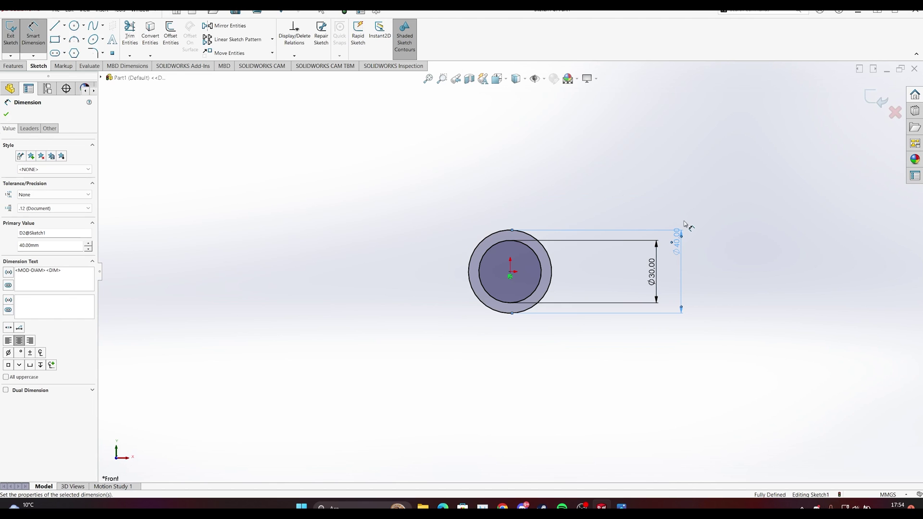
double_click(677, 244)
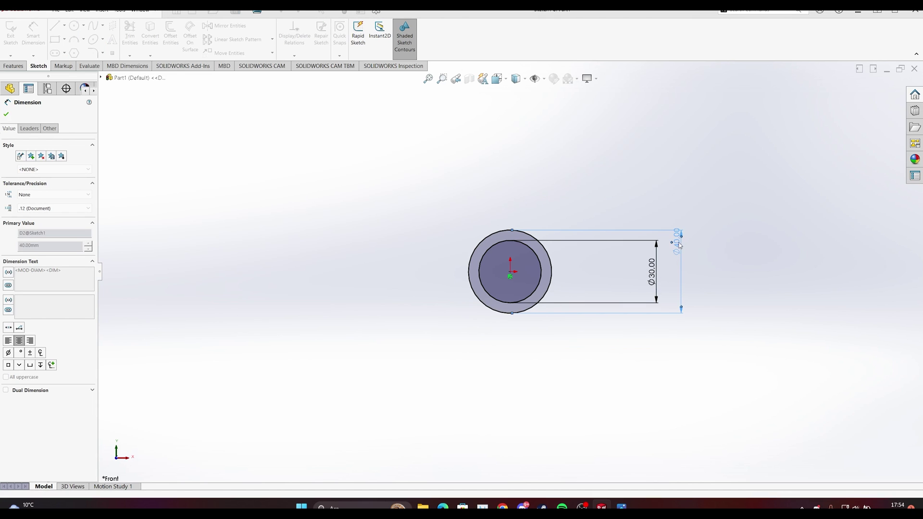
type("50")
key("Return")
left_click(6, 114)
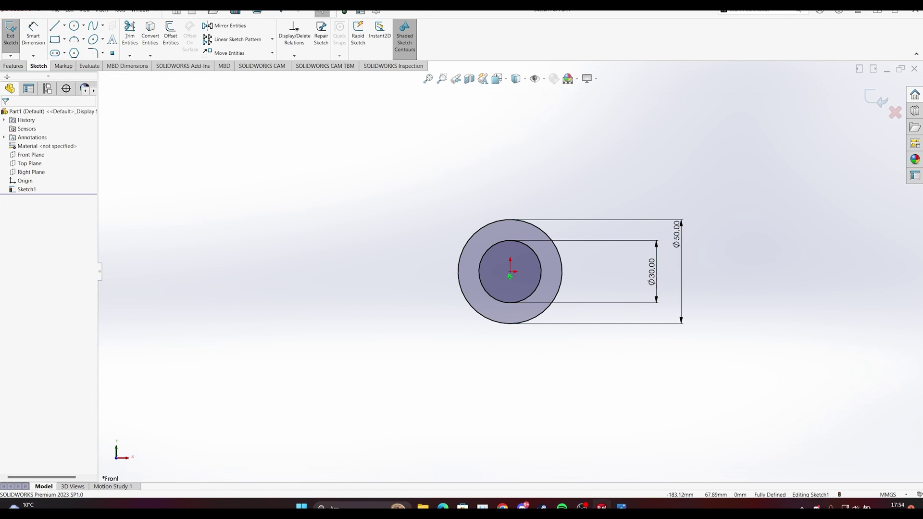
Extrude the ring between the two circles as a boss to a blind depth of 50 mm
left_click(13, 66)
left_click(15, 33)
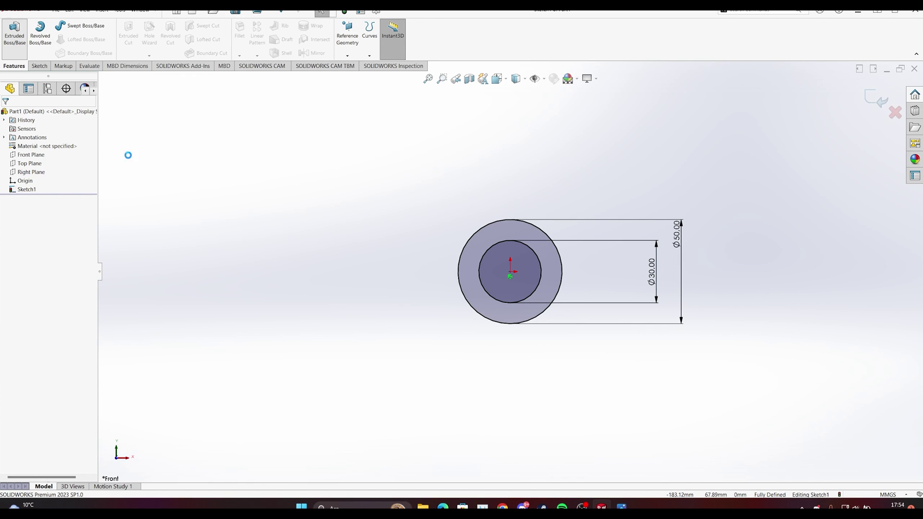
middle_click_drag(435, 235, 462, 89)
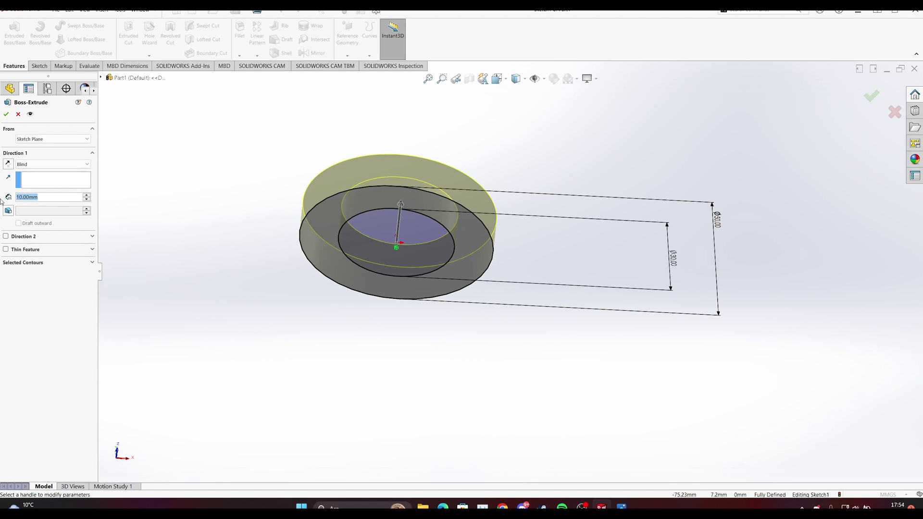
type("50")
key("Return")
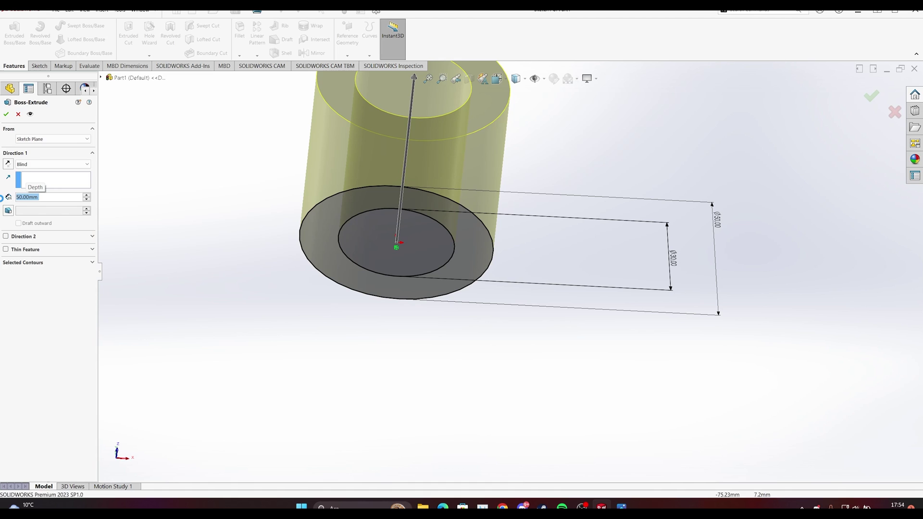
Examine the extruded ring's depth and wall thickness from several angles
scroll(428, 219, "up", 1)
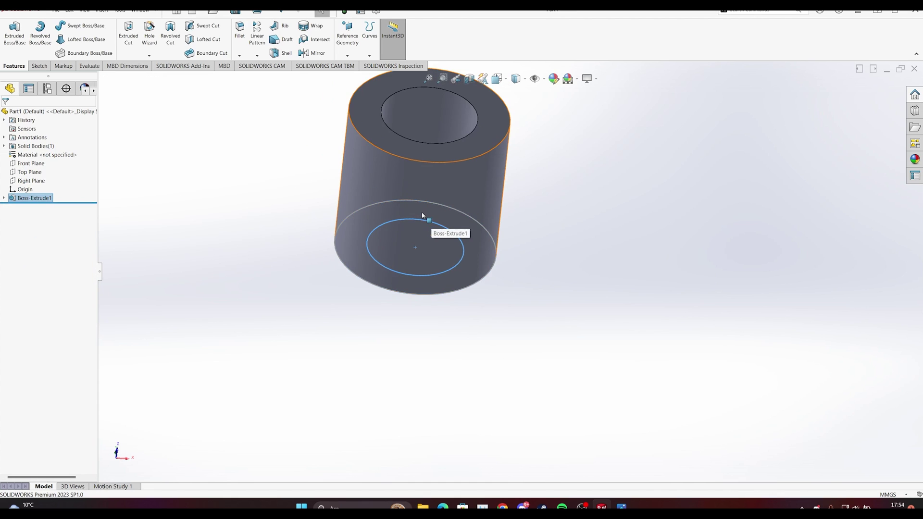
middle_click_drag(423, 215, 401, 132)
scroll(405, 144, "up", 5)
middle_click_drag(472, 204, 467, 346)
scroll(498, 255, "up", 3)
scroll(499, 249, "down", 8)
middle_click_drag(498, 249, 495, 287)
left_click(252, 280)
middle_click_drag(399, 257, 417, 223)
right_click(22, 198)
left_click(39, 176)
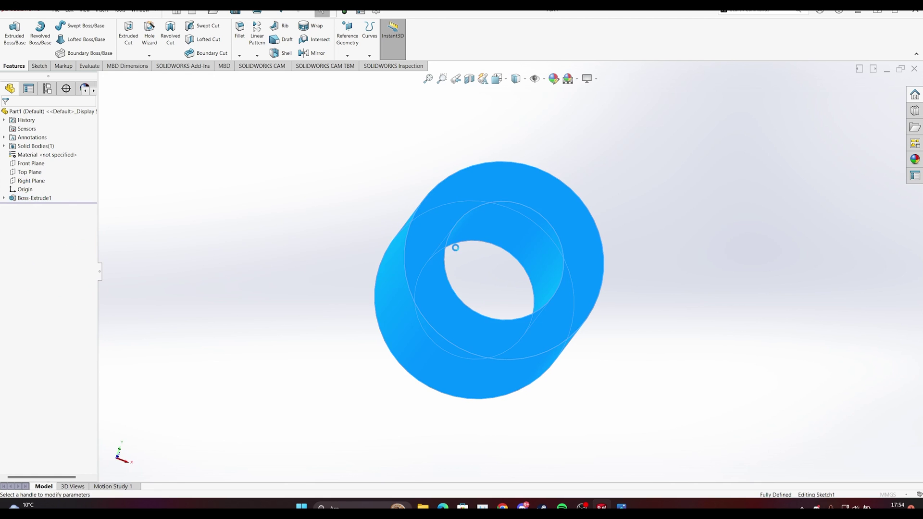
left_click(736, 401)
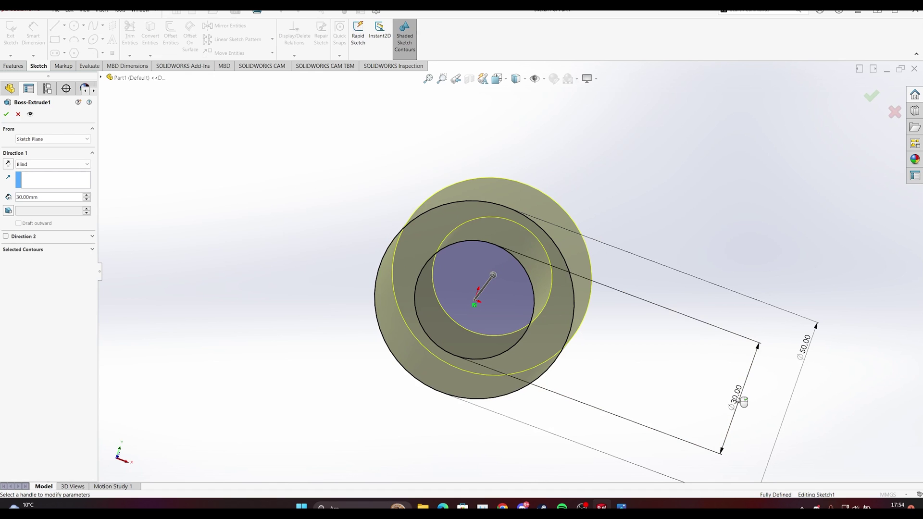
left_click(6, 114)
Edit the ring extrusion's sketch and set the inner circle's diameter to 40 mm
right_click(28, 197)
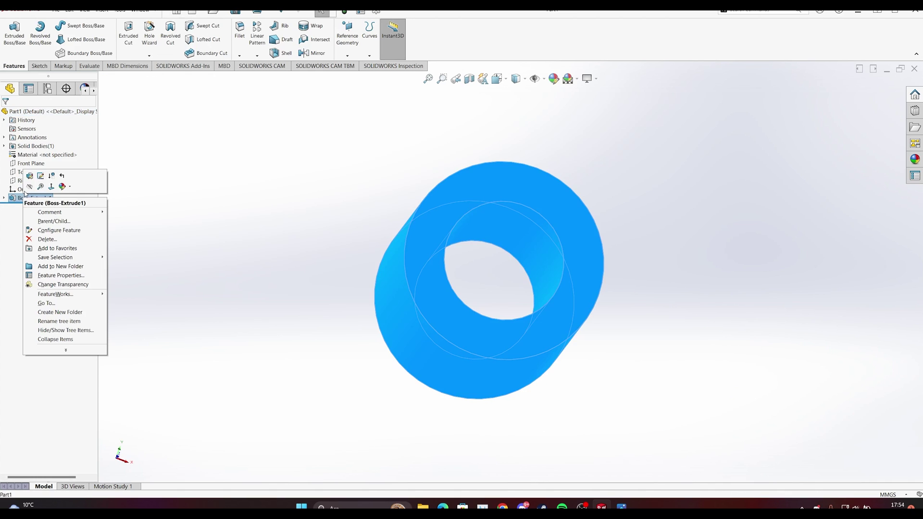
left_click(41, 179)
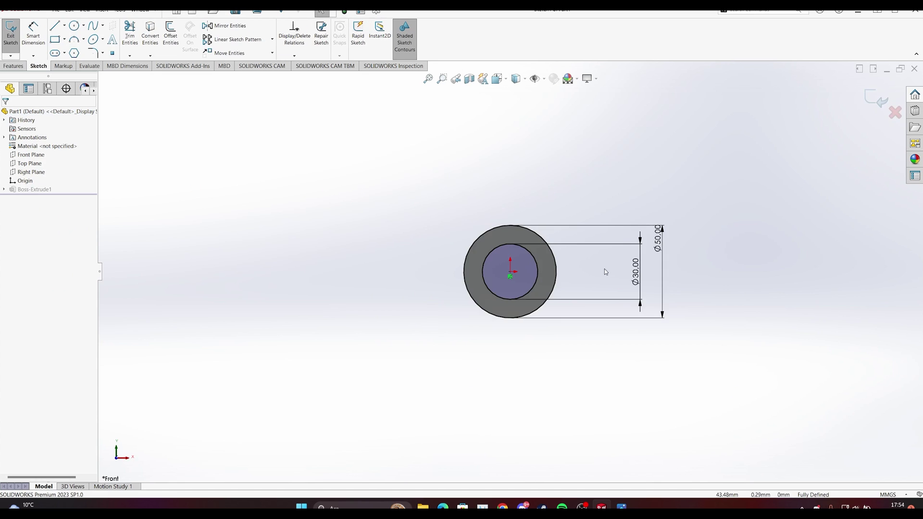
double_click(584, 290)
type("40")
key("Return")
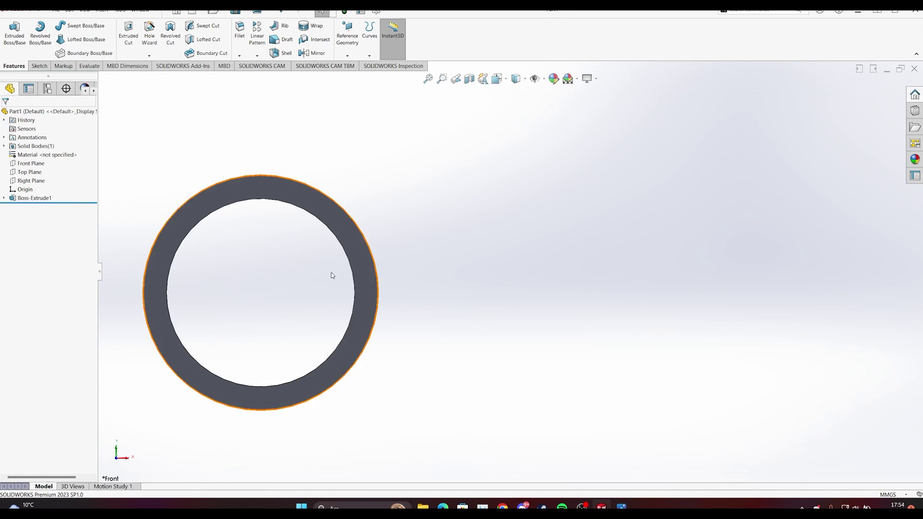
Start a sketch on the ring's front end face and draw an origin-centred circle coincident with the ring's outer edge
key("ctrl+7")
middle_click_drag(436, 231, 449, 317)
scroll(412, 308, "down", 7)
scroll(449, 318, "up", 6)
scroll(491, 265, "down", 5)
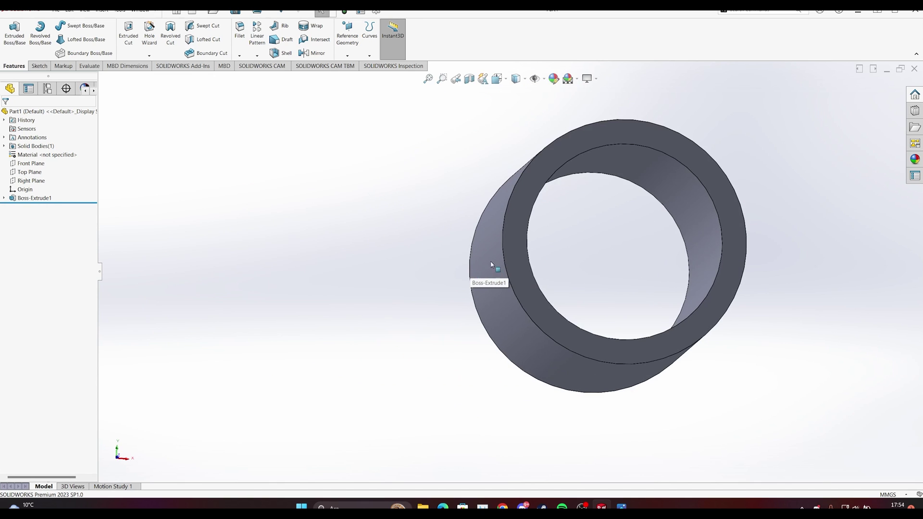
left_click(514, 264)
right_click(515, 263)
left_click(563, 254)
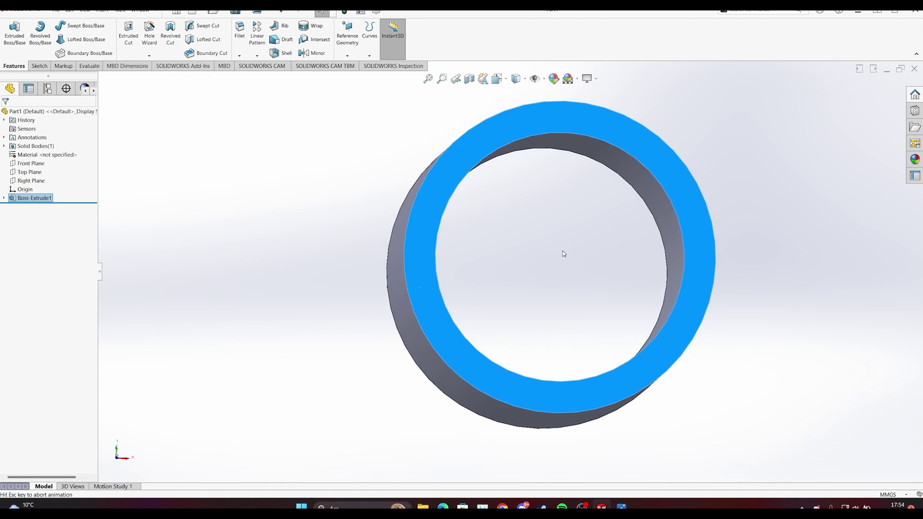
left_click(40, 66)
left_click(73, 25)
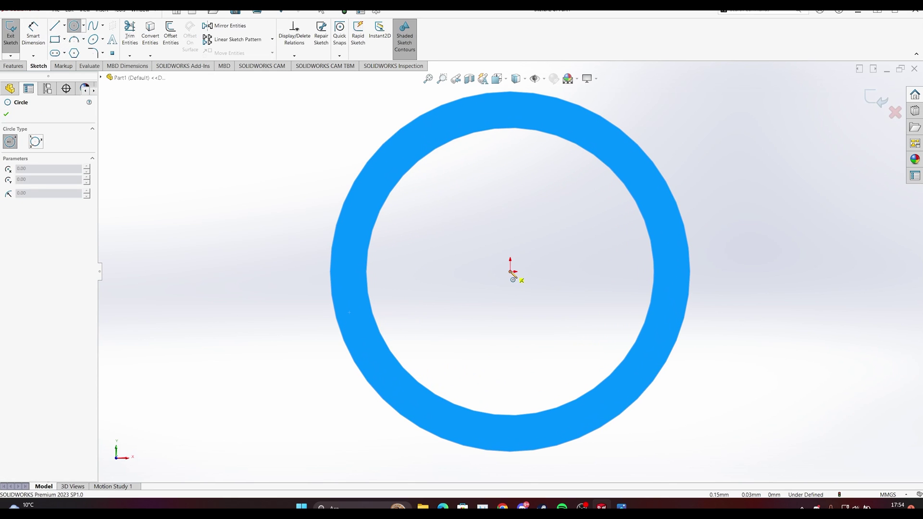
left_click(510, 271)
left_click(473, 103)
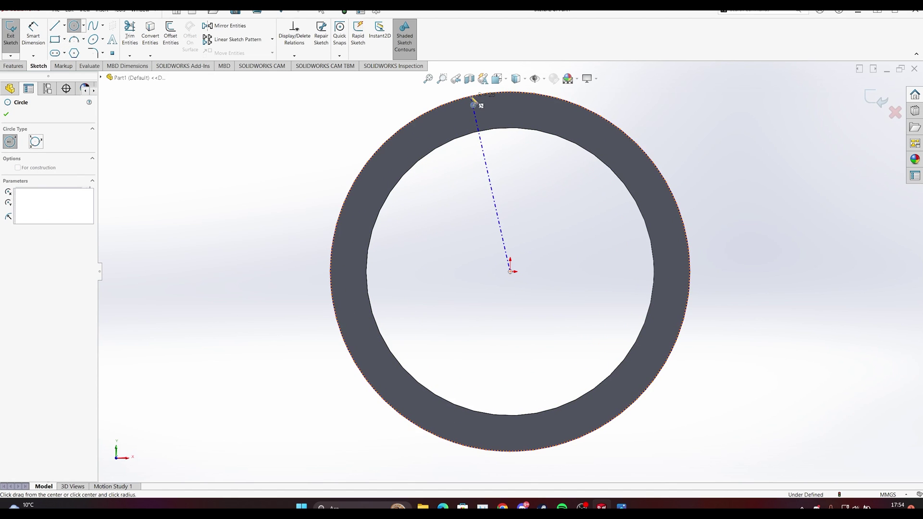
key("Escape")
Sketch a centre rectangle about the origin, about 133 mm wide and 8 mm high, crossing the ring horizontally
scroll(516, 295, "up", 8)
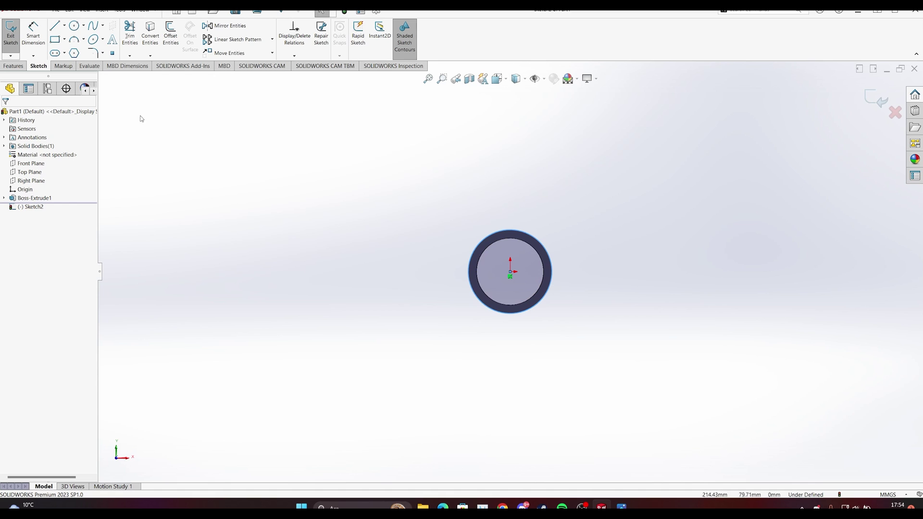
left_click(64, 40)
left_click(86, 58)
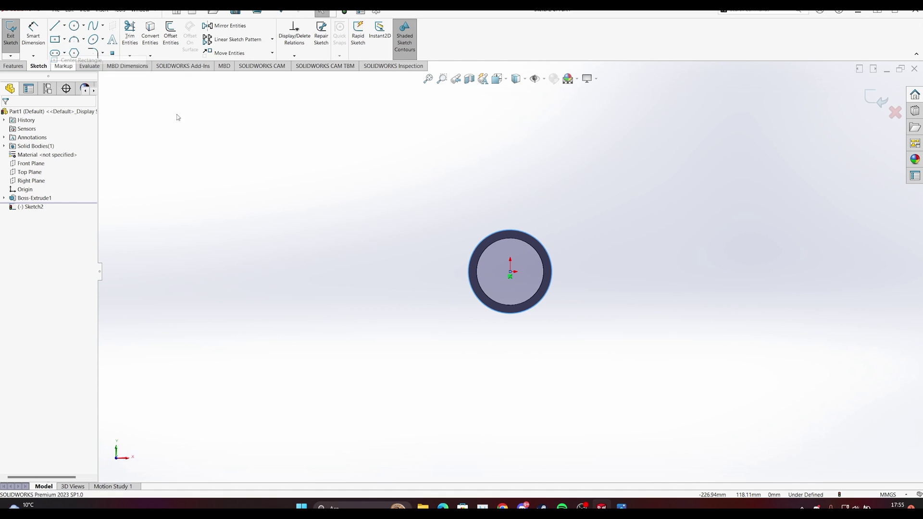
scroll(509, 269, "down", 4)
left_click(502, 251)
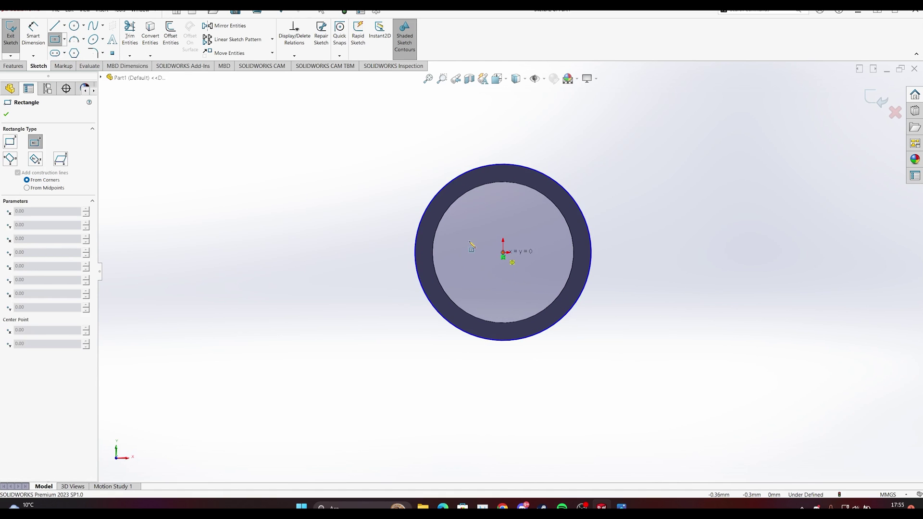
left_click(269, 238)
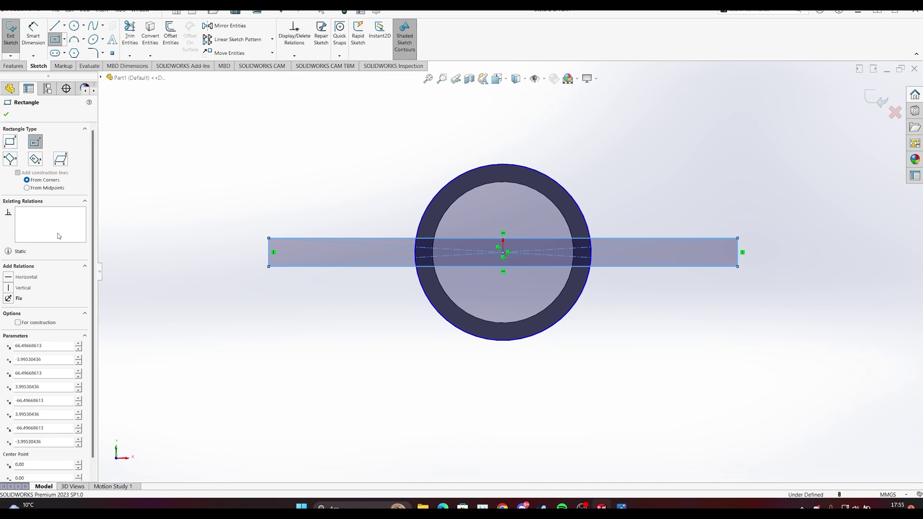
key("Escape")
Dimension the rectangle's height at 4 mm
key("d")
left_click(268, 256)
left_click(249, 257)
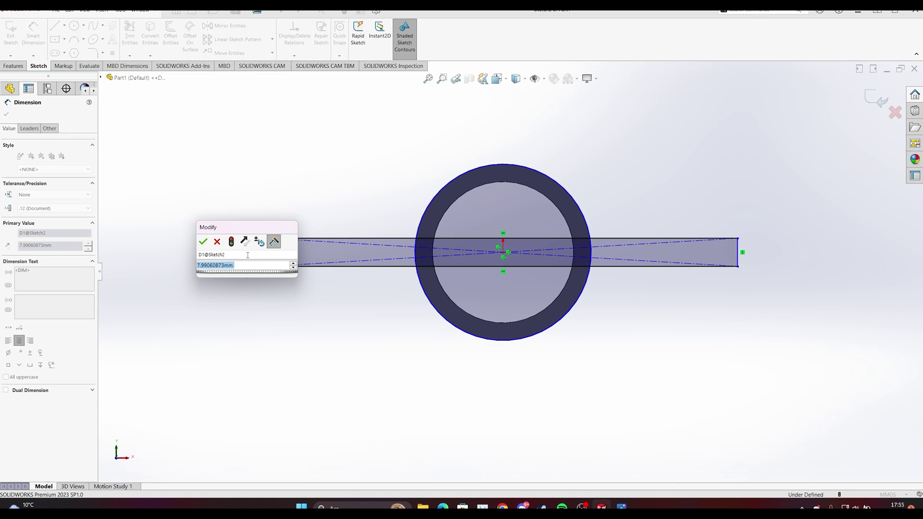
type("4")
key("Return")
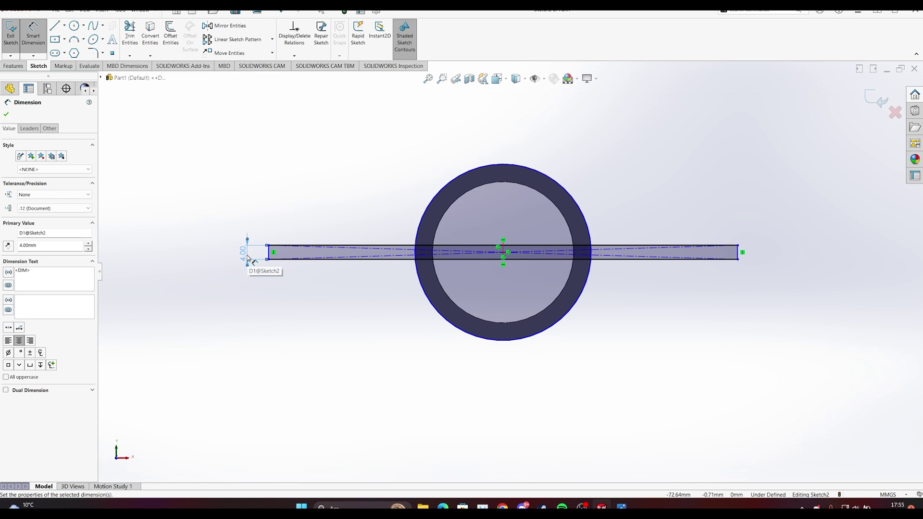
left_click(6, 115)
Trim the circle and the rectangle's portions inside and to the right of the ring, keeping only the closed bar on its left
left_click(131, 30)
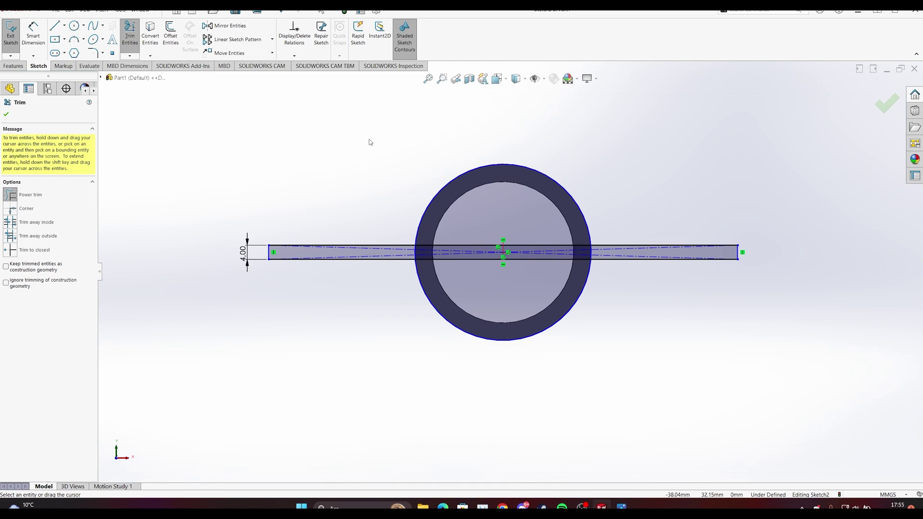
left_click_drag(369, 142, 445, 195)
left_click_drag(469, 236, 463, 271)
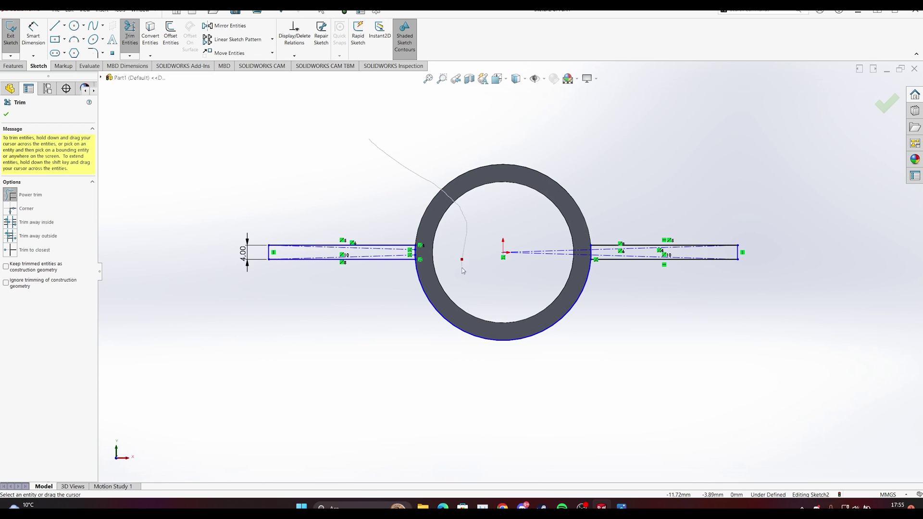
mouse_move(536, 267)
left_mouse_down()
mouse_move(596, 207)
mouse_move(759, 247)
left_mouse_up()
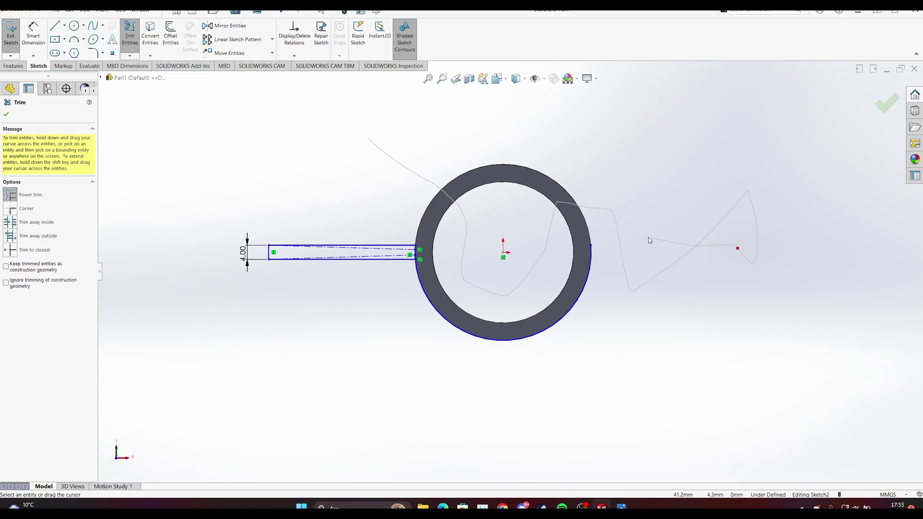
mouse_move(605, 171)
left_mouse_down()
mouse_move(567, 320)
mouse_move(435, 352)
mouse_move(459, 288)
left_mouse_up()
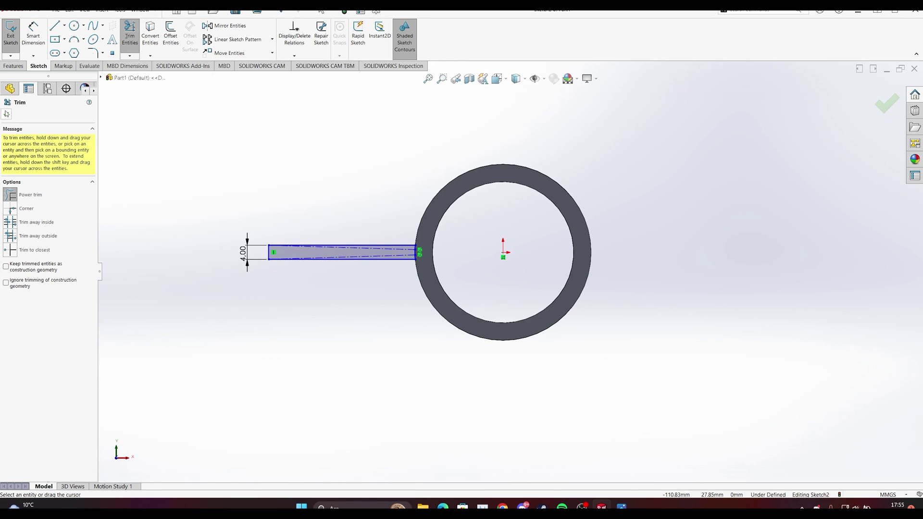
key("Escape")
left_click(14, 67)
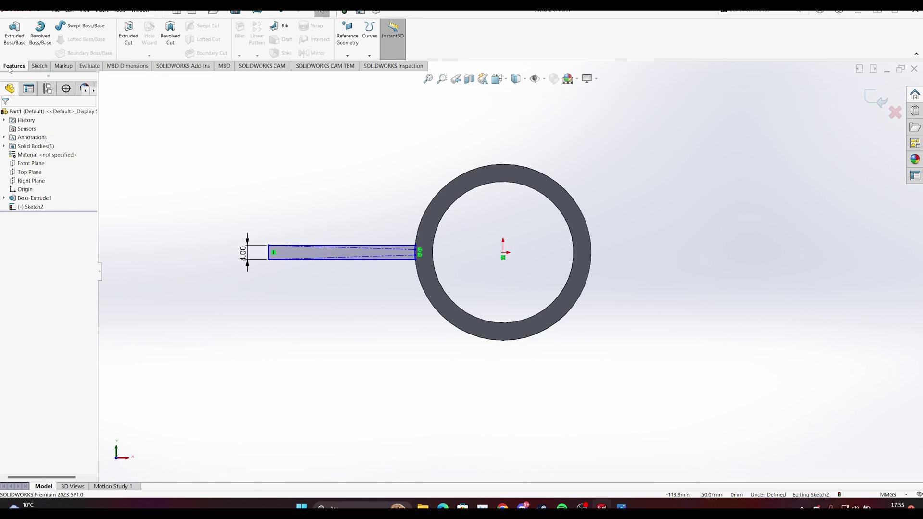
left_click(74, 29)
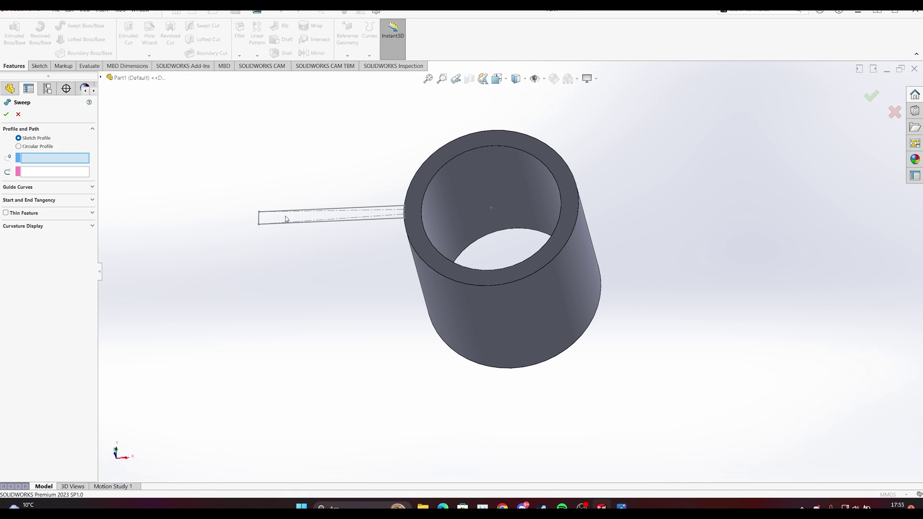
left_click(317, 224)
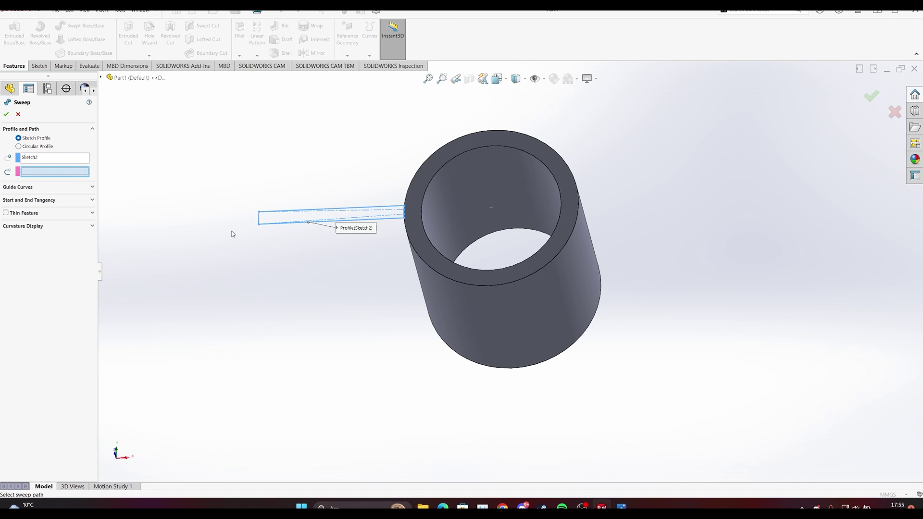
left_click(19, 114)
middle_click_drag(391, 226, 503, 243)
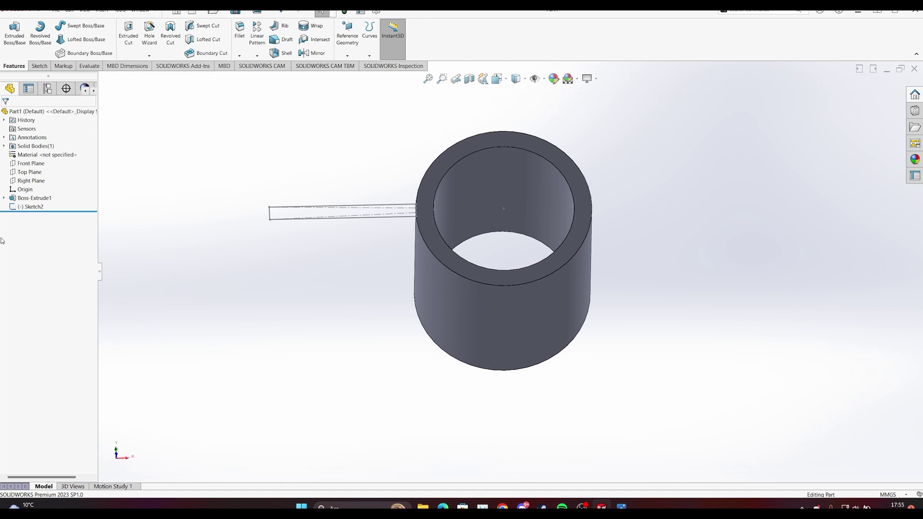
left_click(4, 198)
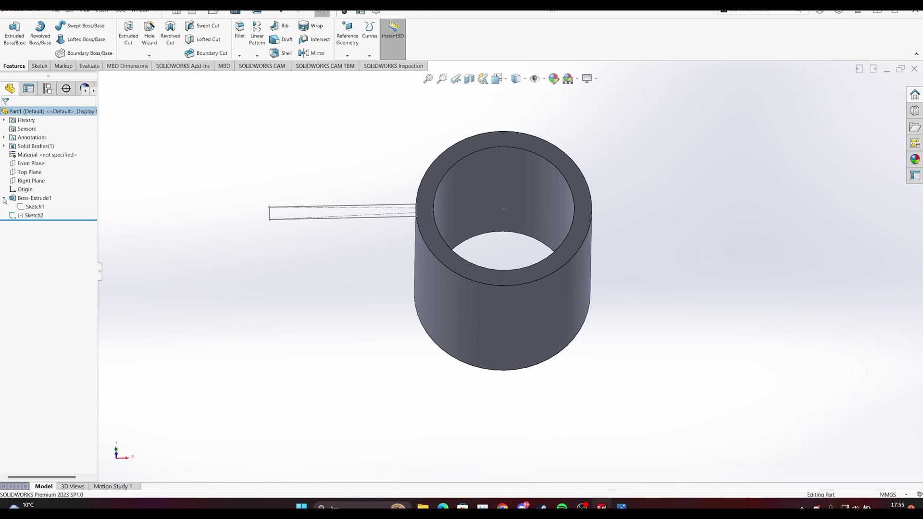
right_click(36, 162)
left_click(54, 154)
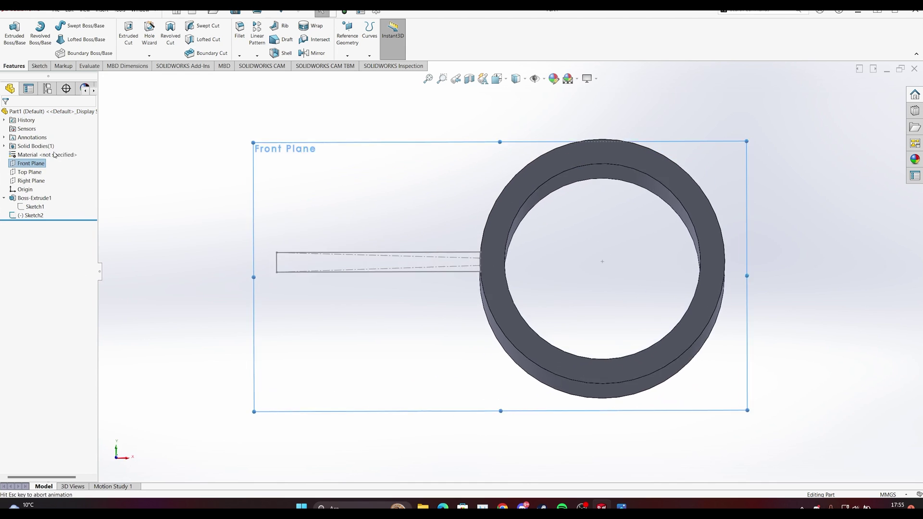
scroll(635, 344, "up", 2)
middle_click_drag(634, 344, 627, 238)
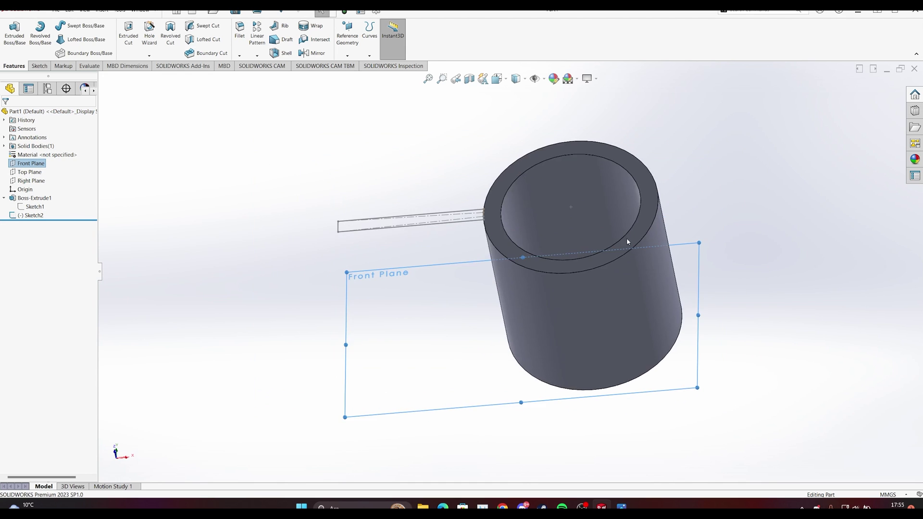
scroll(626, 238, "up", 3)
On the Top Plane, sketch a vertical line about 43 mm long along the ring's axis, starting at the centre of its front end
right_click(23, 174)
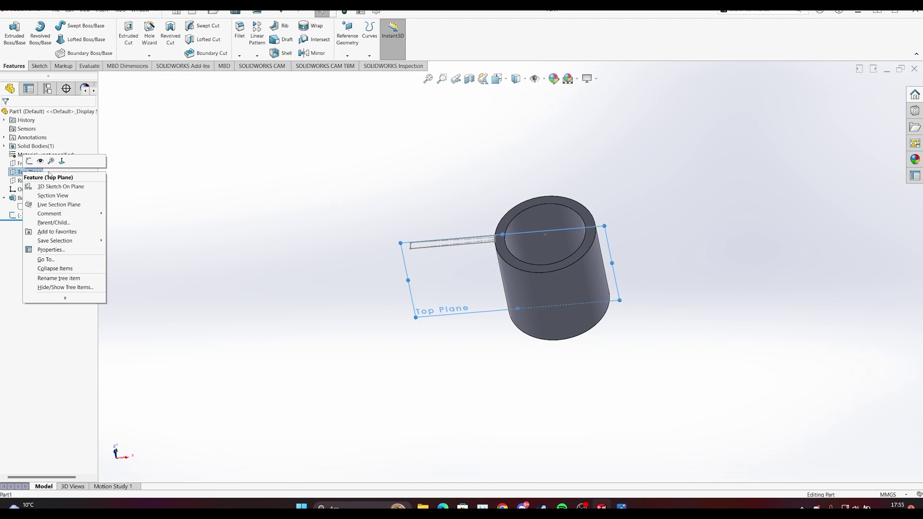
left_click(56, 171)
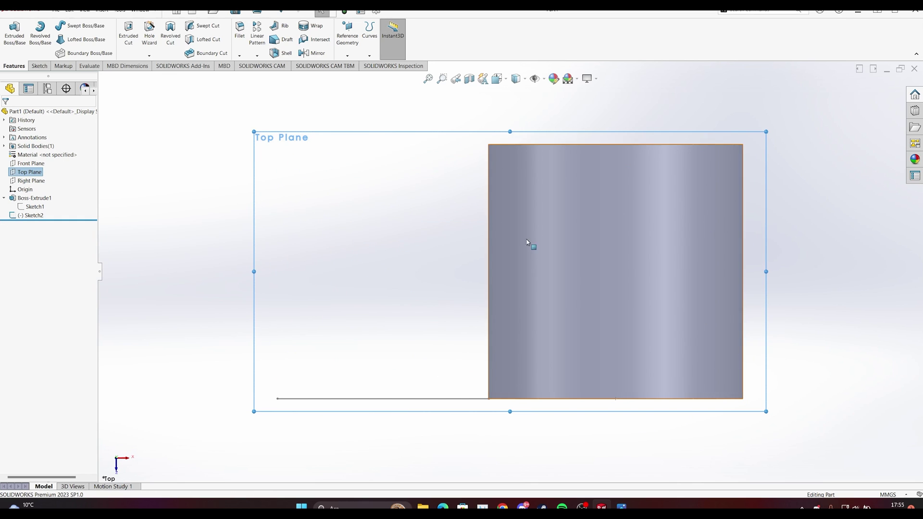
left_click(39, 67)
left_click(64, 25)
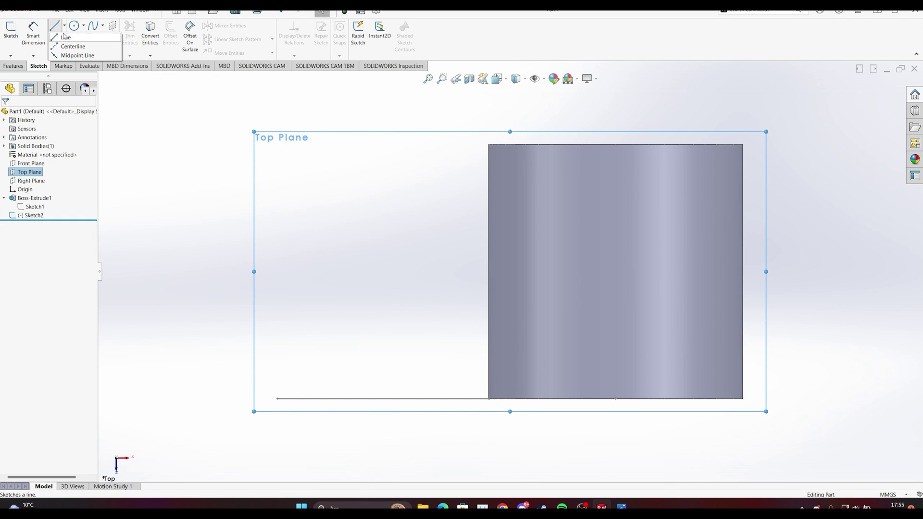
left_click(67, 35)
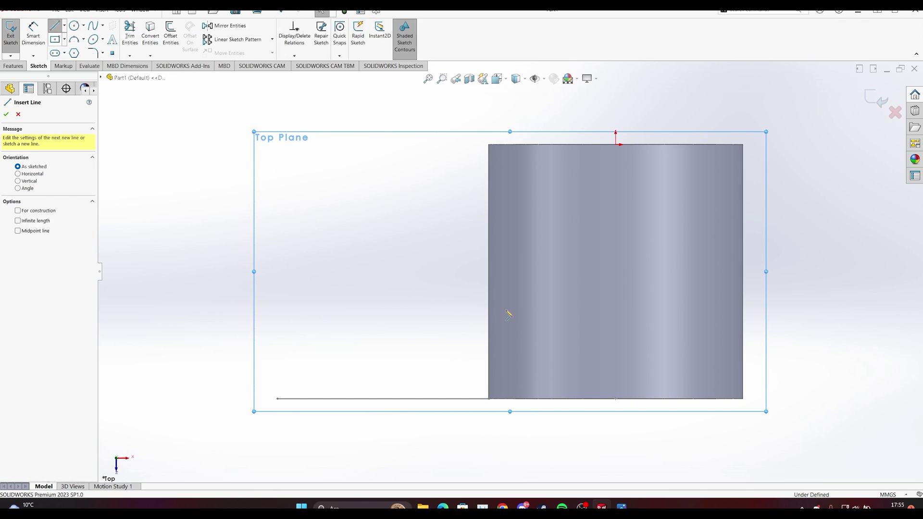
left_click(615, 399)
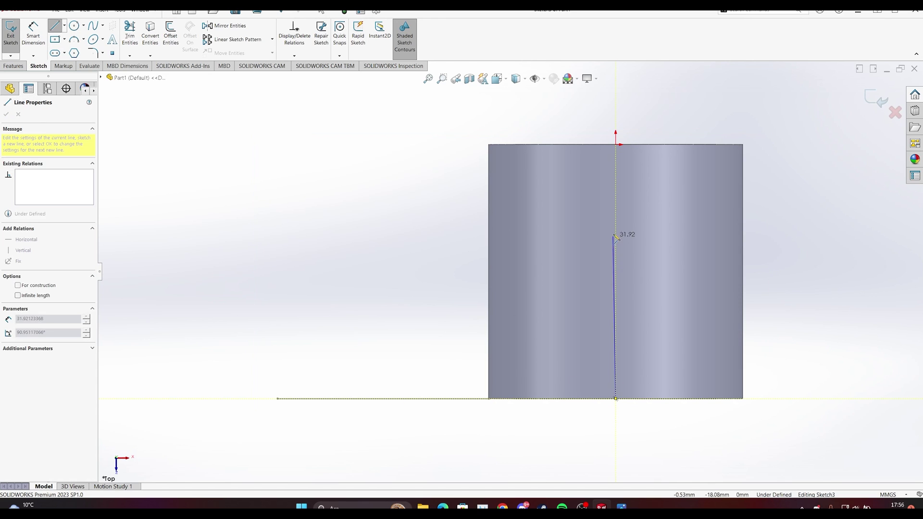
left_click(616, 183)
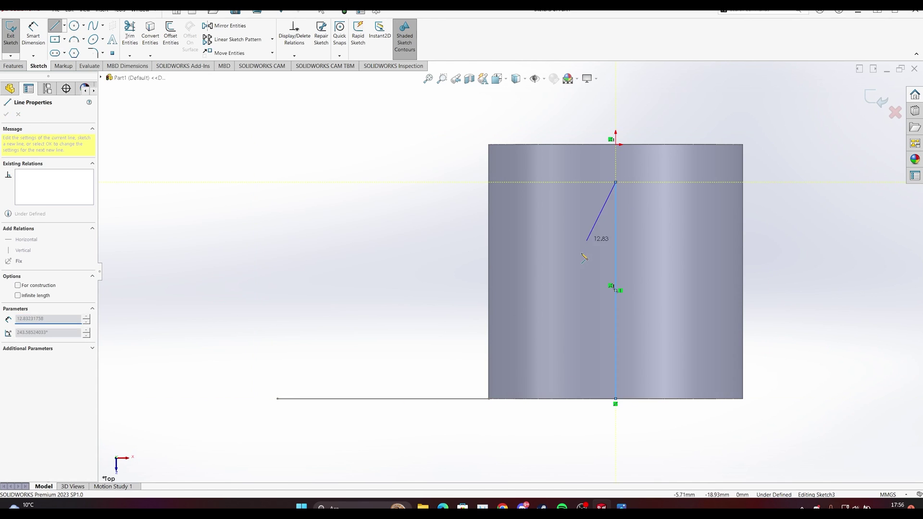
Dimension the axis line's length at 40 mm
left_click(33, 36)
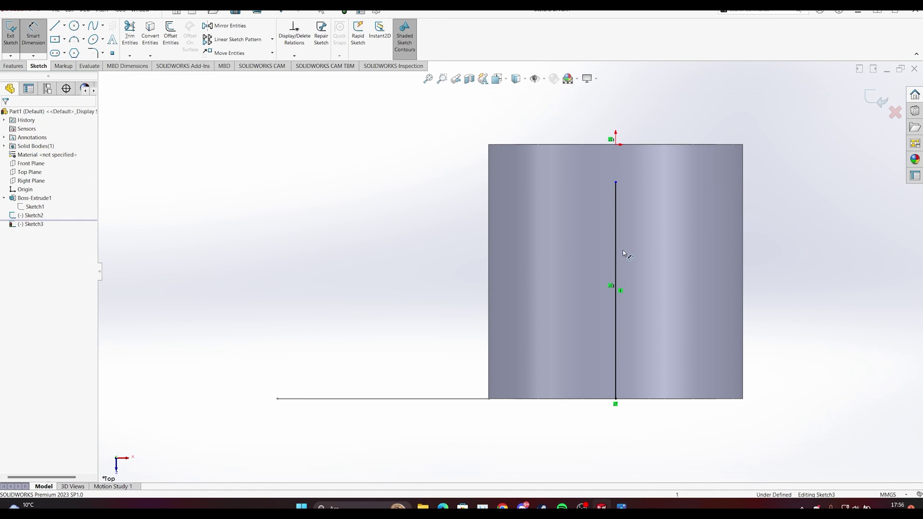
left_click(617, 254)
left_click(789, 270)
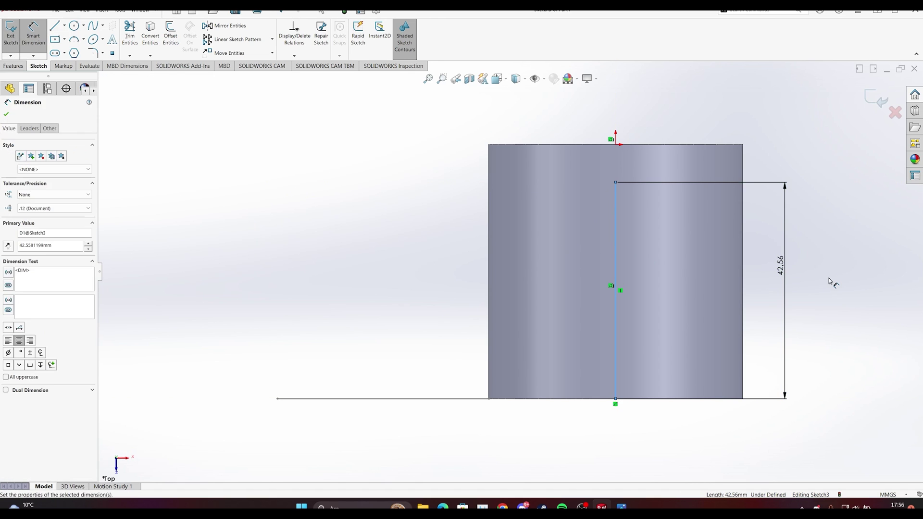
key("Return")
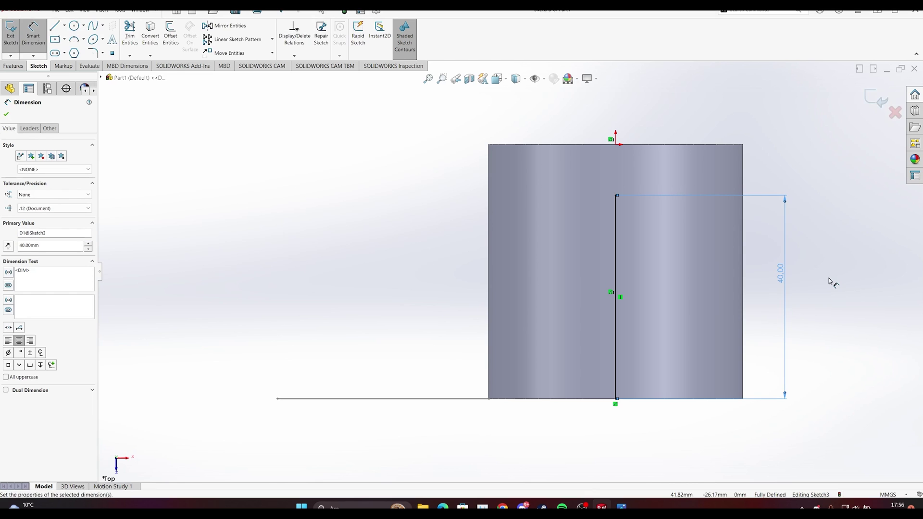
left_click(6, 115)
Set up a Swept Boss/Base with the closed bar sketch as profile and the 40 mm axis line as path
middle_click_drag(654, 398, 526, 156)
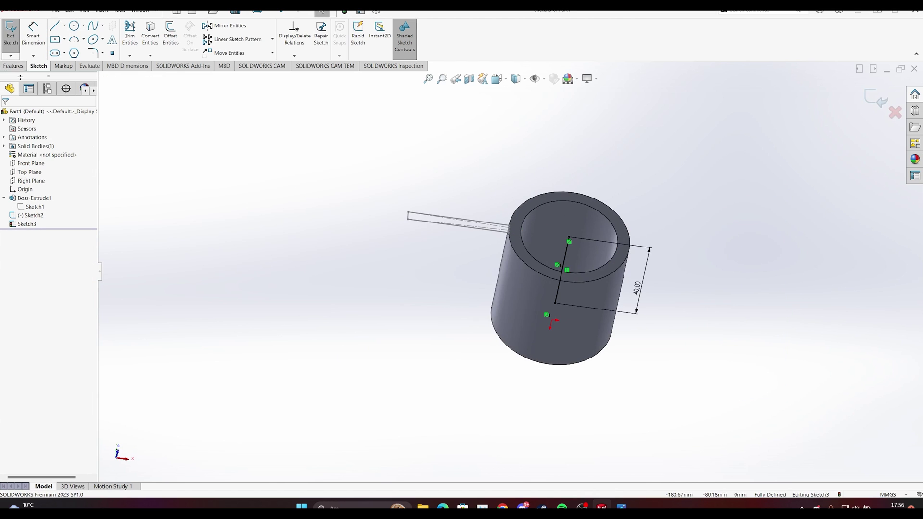
left_click(13, 66)
left_click(86, 25)
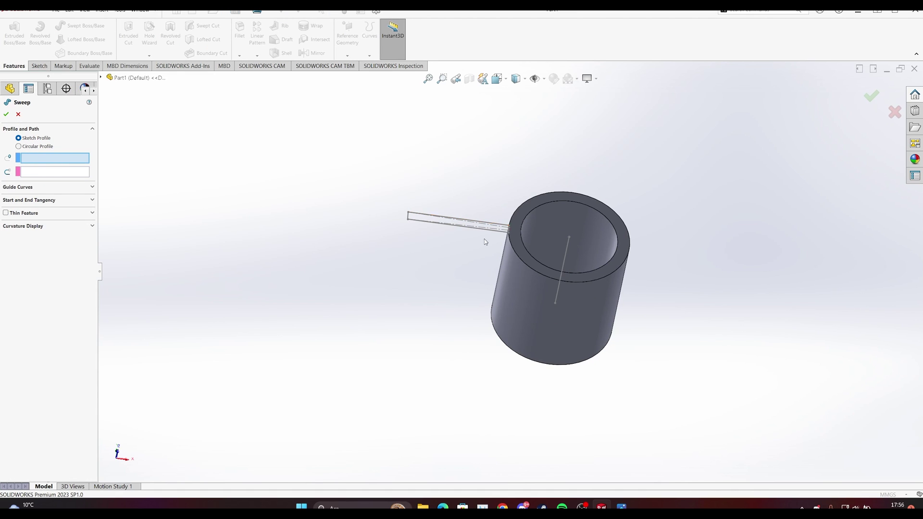
left_click(566, 255)
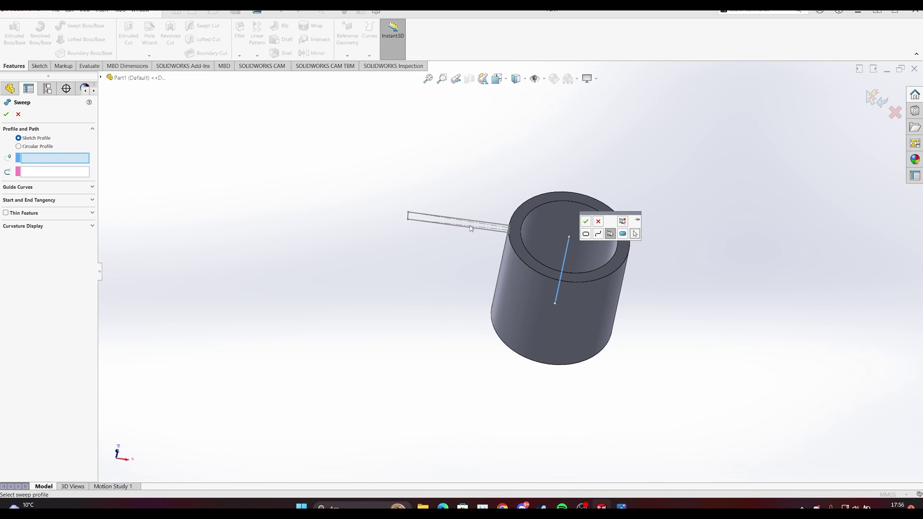
left_click(585, 221)
left_click(515, 268)
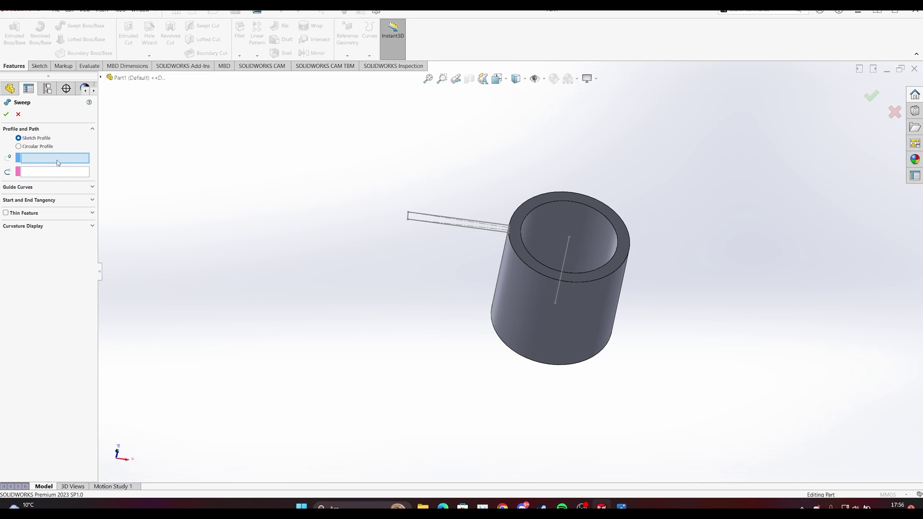
left_click(466, 230)
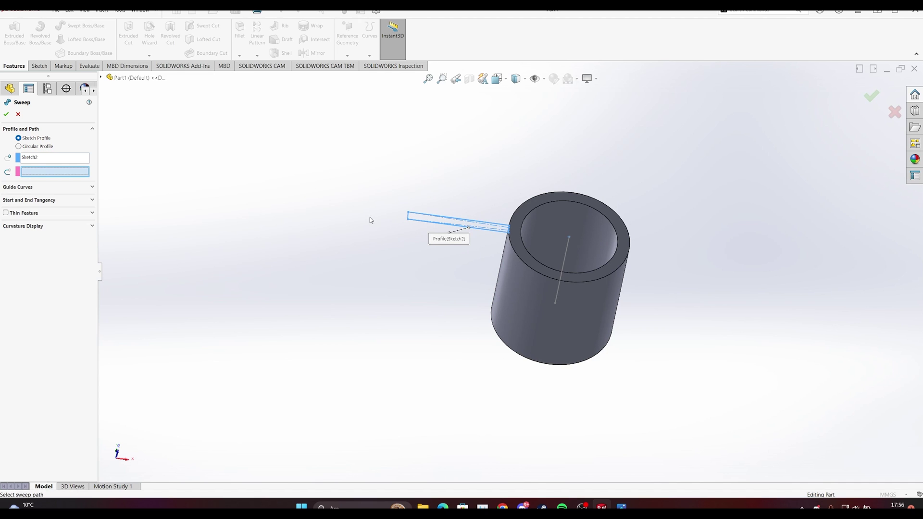
left_click(566, 258)
mouse_move(669, 270)
middle_mouse_down()
mouse_move(645, 187)
mouse_move(618, 159)
middle_mouse_up()
scroll(567, 210, "down", 4)
middle_click_drag(536, 279, 460, 294)
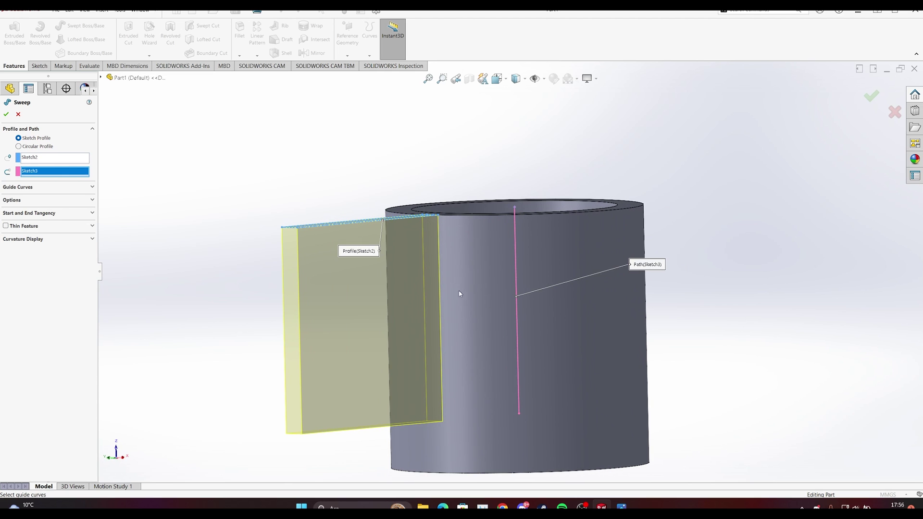
Set the sweep's profile twist to Specify Twist Value with 90 degrees and create the twisted blade
left_click(85, 239)
left_click(81, 190)
left_click(80, 189)
left_click(79, 200)
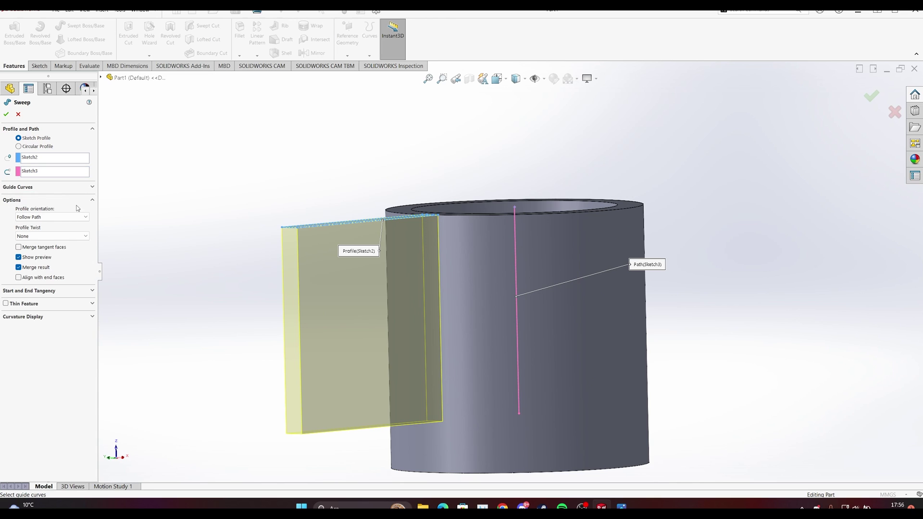
left_click(33, 237)
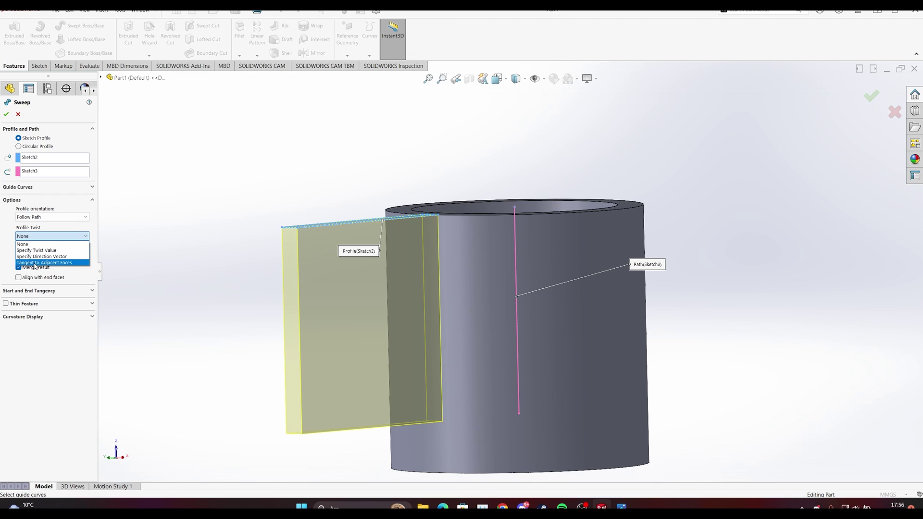
left_click(41, 250)
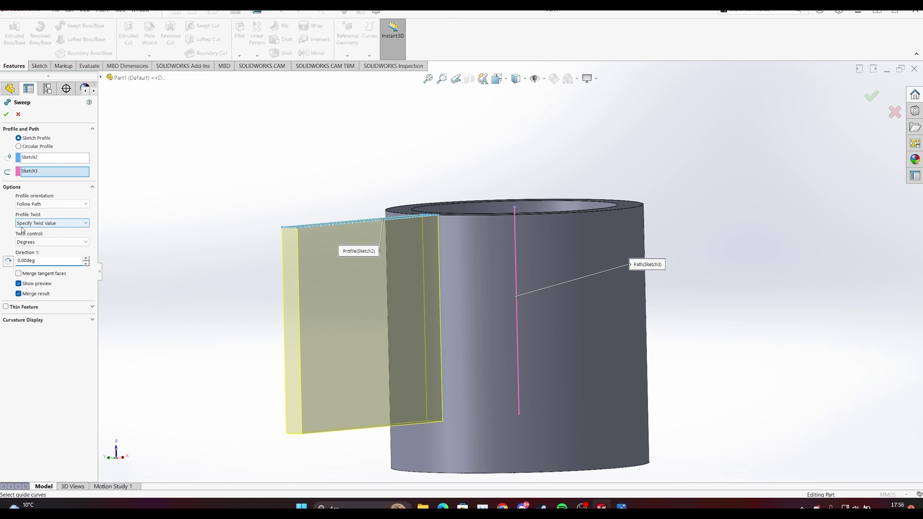
mouse_move(531, 331)
middle_mouse_down()
mouse_move(577, 306)
mouse_move(526, 321)
middle_mouse_up()
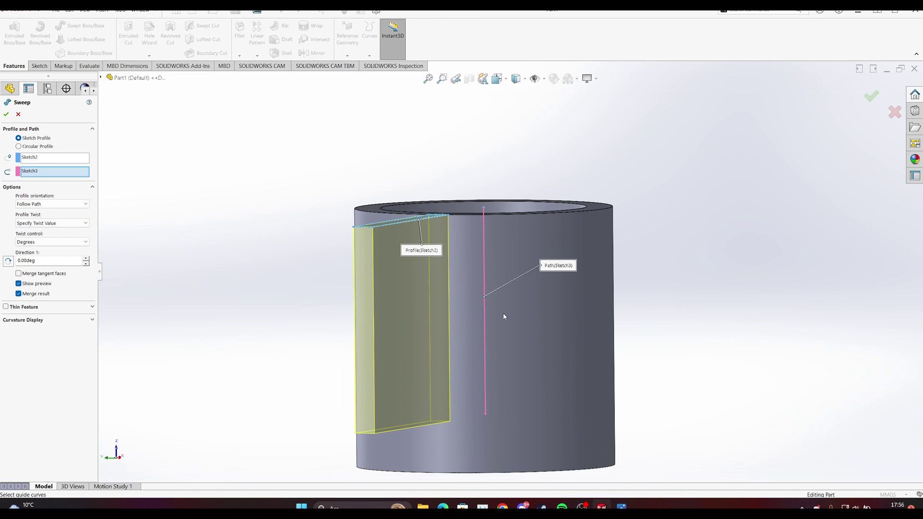
middle_click_drag(478, 277, 263, 329)
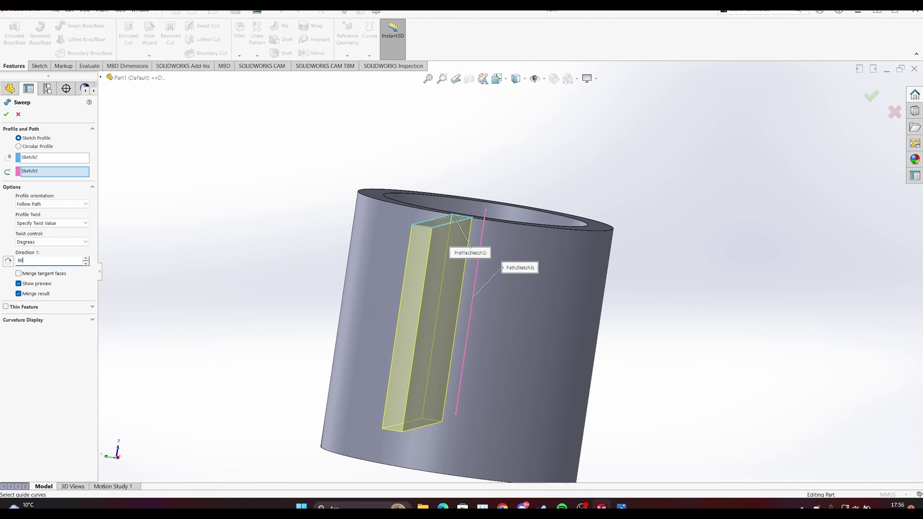
key("Return")
middle_click_drag(384, 296, 412, 269)
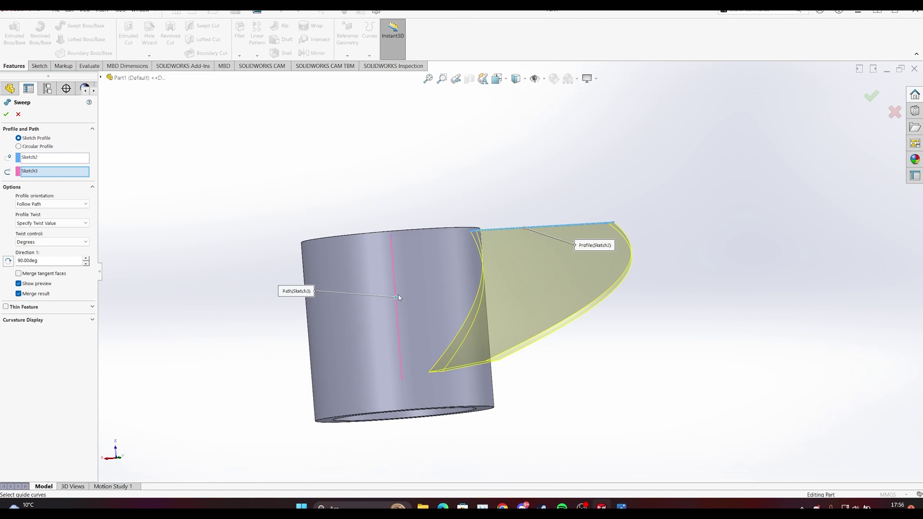
left_click(7, 114)
Examine the twisted blade's shape and its junction with the ring from several angles
middle_click_drag(461, 288, 544, 305)
scroll(542, 322, "down", 6)
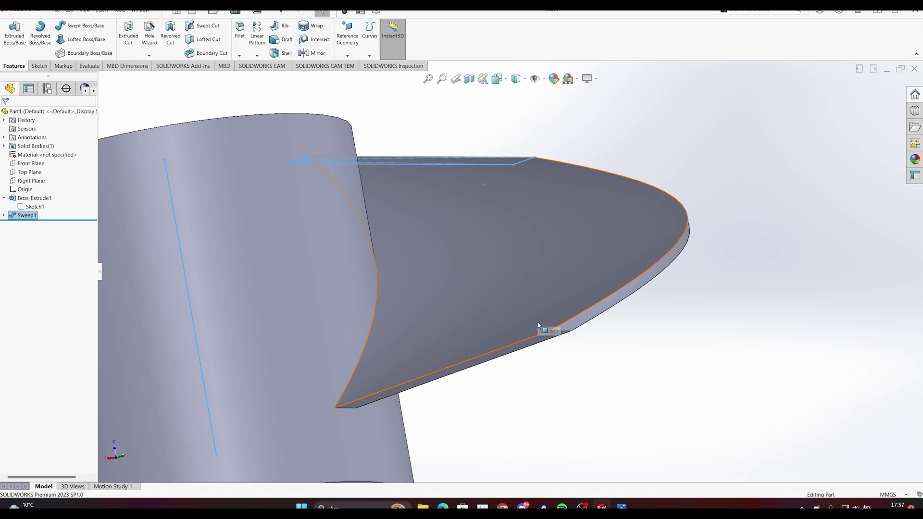
scroll(529, 265, "up", 5)
scroll(532, 188, "down", 5)
middle_click_drag(519, 179, 434, 268)
scroll(459, 231, "up", 5)
scroll(431, 268, "up", 2)
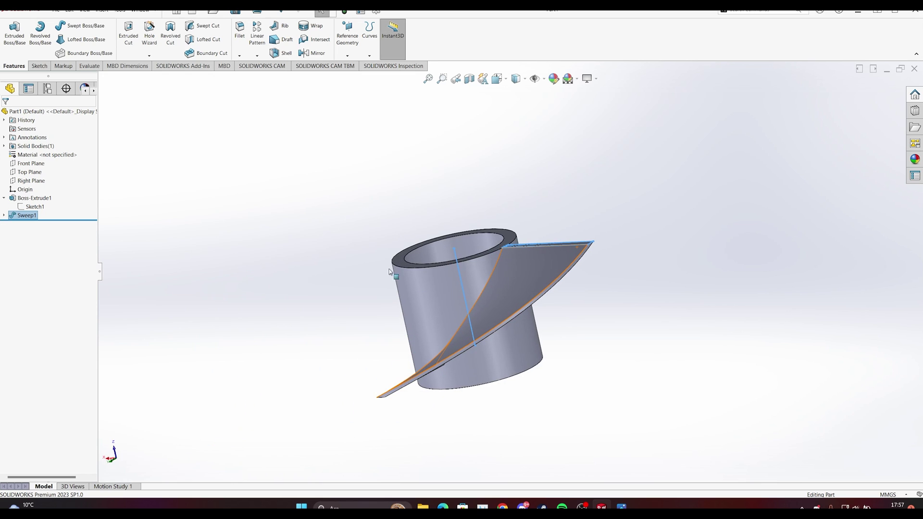
Set up a 5 mm radius fillet on the curved edge where one side of the blade meets the ring
left_click(239, 34)
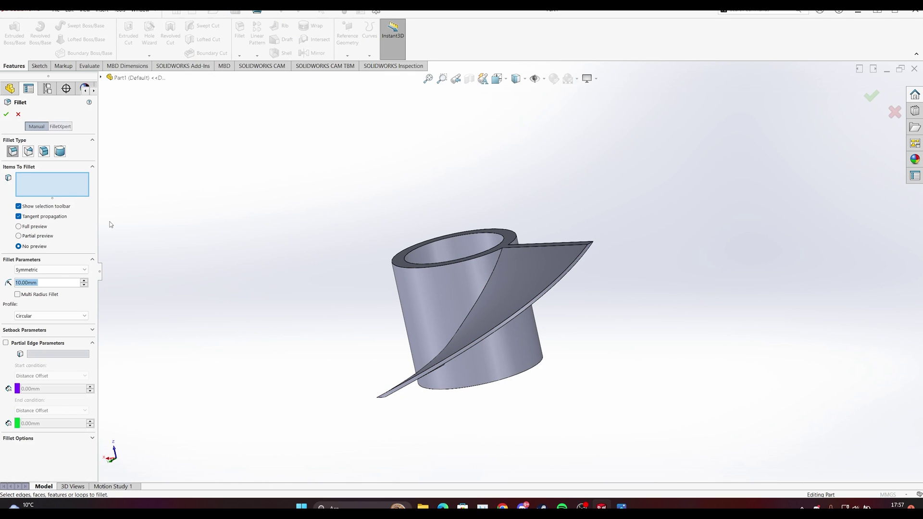
scroll(521, 258, "up", 1)
middle_click_drag(528, 276, 538, 290)
scroll(498, 270, "down", 4)
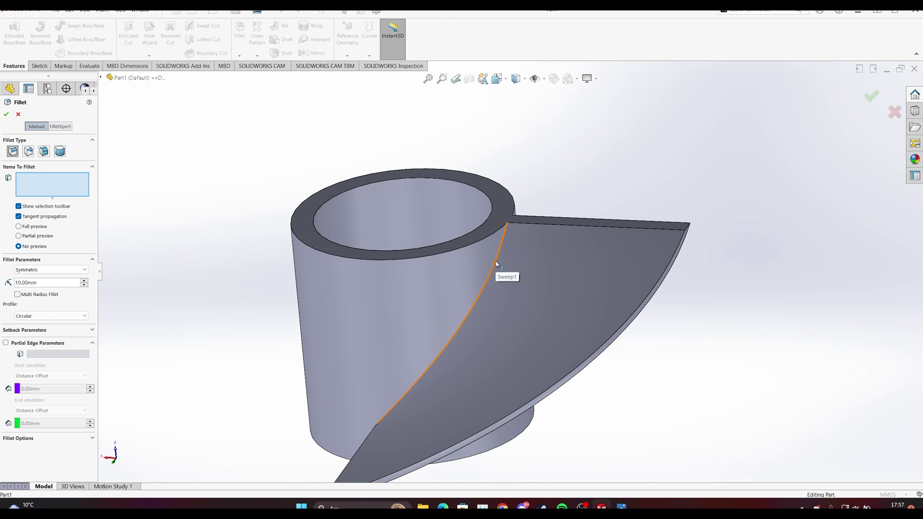
left_click(498, 265)
scroll(502, 271, "up", 2)
type("5")
key("Return")
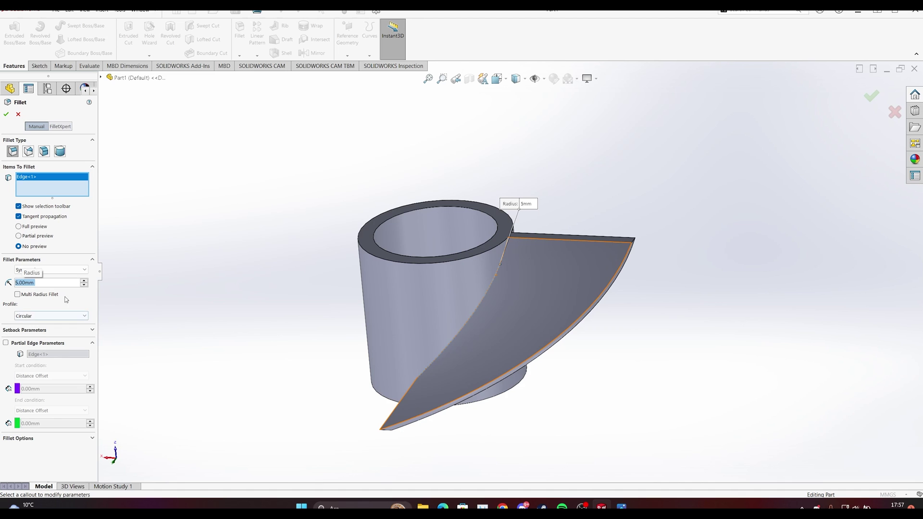
Switch the junction fillet to full preview and check its shape on the ring and blade
left_click(25, 227)
scroll(432, 288, "up", 1)
middle_click_drag(447, 288, 288, 265)
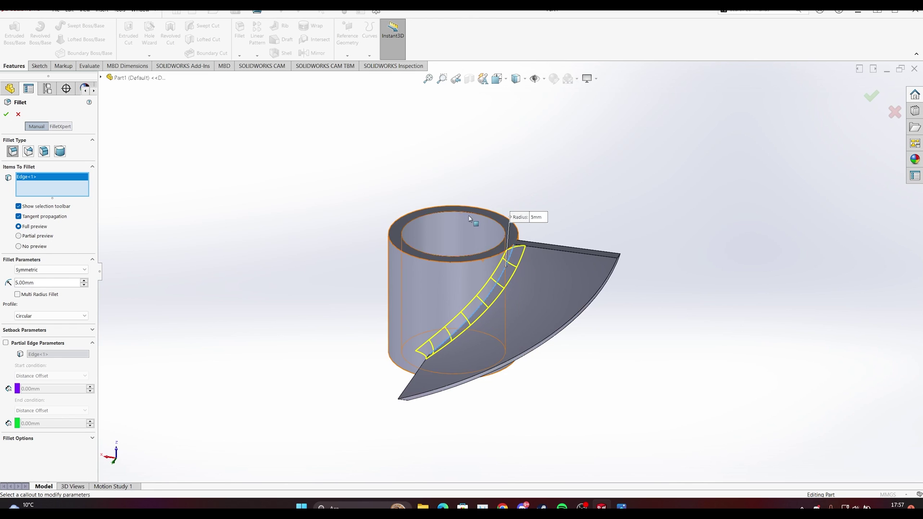
middle_click_drag(486, 277, 492, 259)
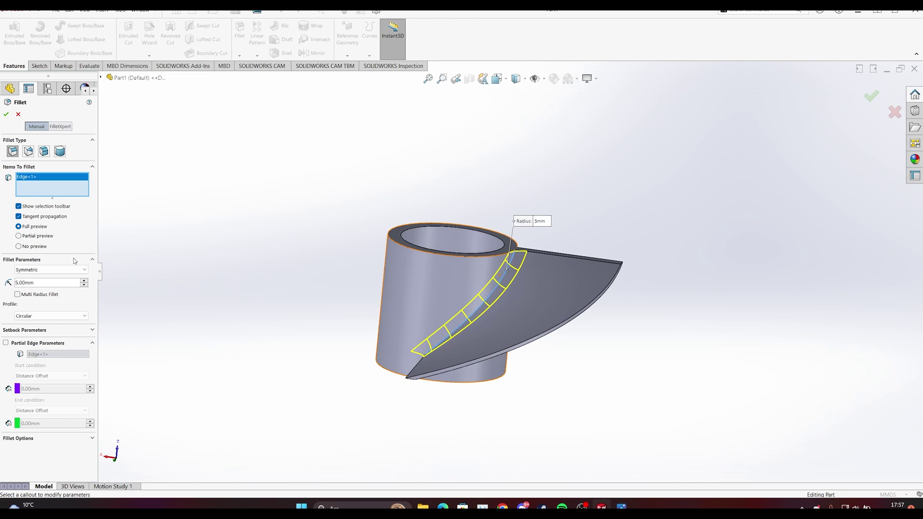
left_click(25, 246)
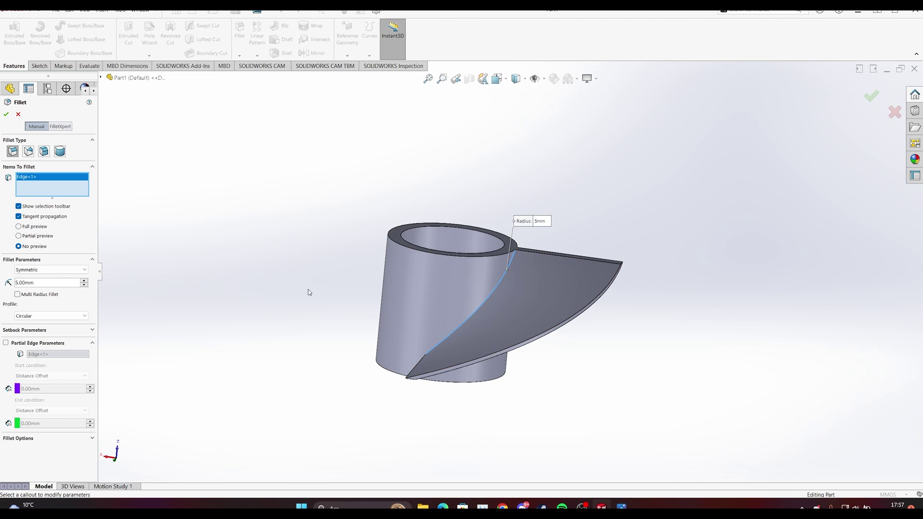
left_click(19, 226)
mouse_move(467, 284)
middle_mouse_down()
mouse_move(507, 290)
mouse_move(460, 301)
middle_mouse_up()
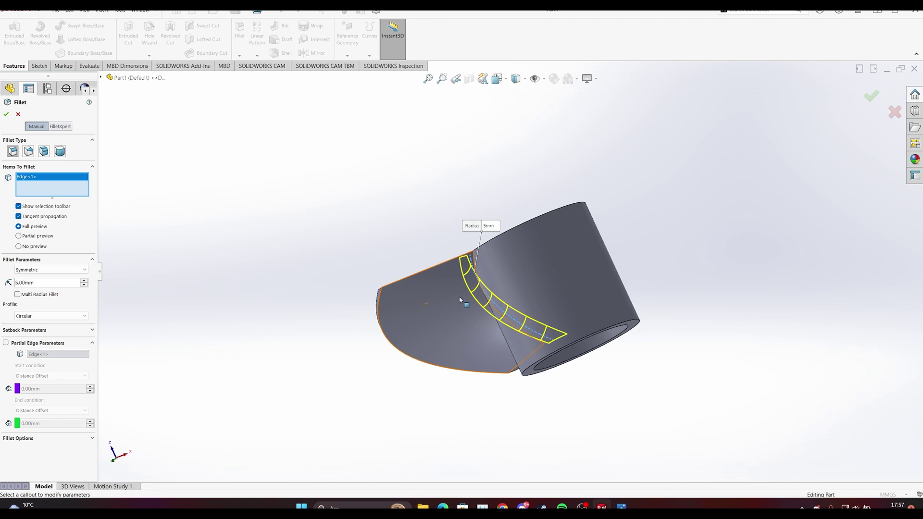
Add the junction edge on the blade's opposite side to the fillet and create it
scroll(463, 284, "down", 3)
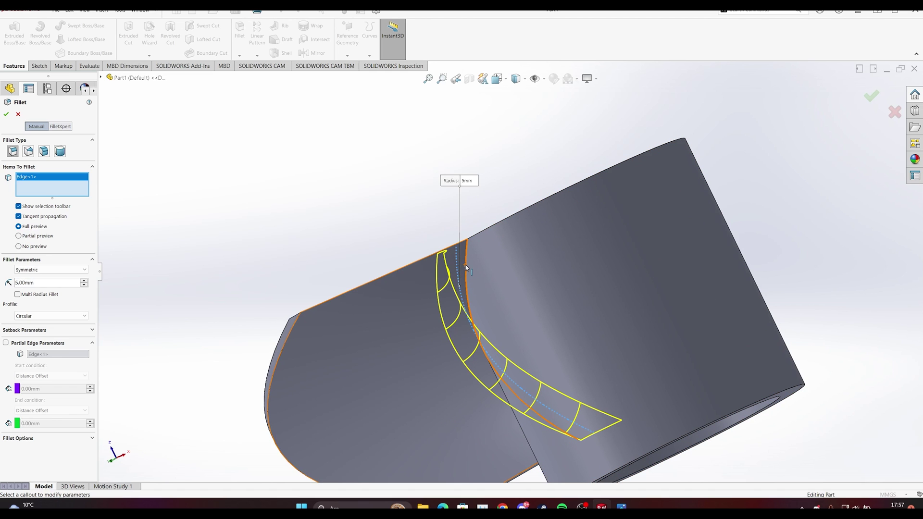
left_click(438, 291)
middle_click_drag(437, 293, 480, 344)
scroll(481, 331, "up", 5)
left_click(7, 114)
Examine the filleted junction between blade and ring on both sides of the blade
scroll(491, 283, "down", 4)
middle_click_drag(447, 278, 511, 279)
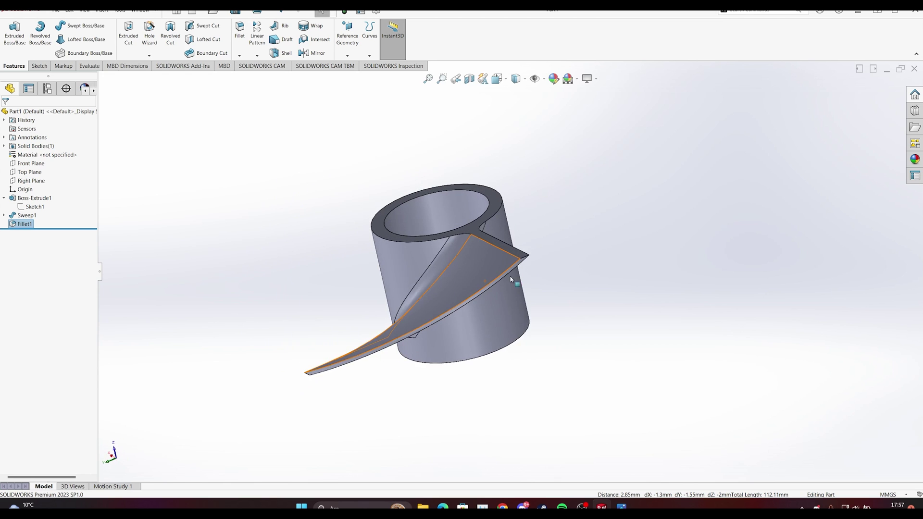
scroll(517, 259, "down", 3)
scroll(351, 385, "down", 4)
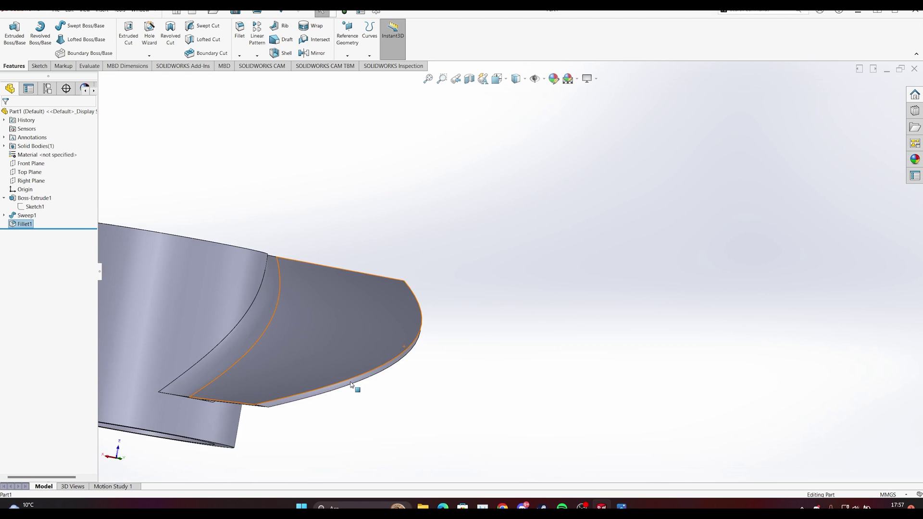
scroll(352, 383, "up", 3)
scroll(380, 341, "down", 7)
middle_click_drag(449, 323, 401, 322)
scroll(418, 300, "up", 4)
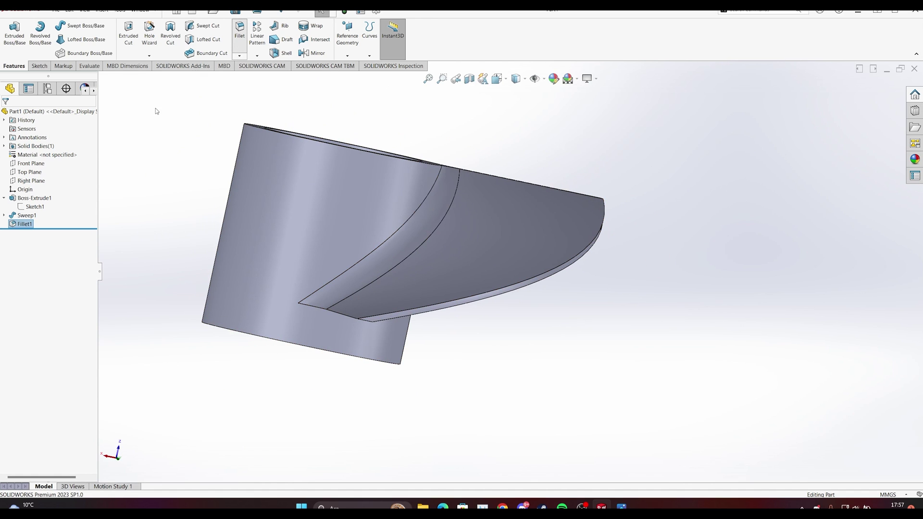
Set up a face fillet between the top face shared by ring and blade and the blade's narrow outer edge face
middle_click_drag(513, 216, 336, 211)
scroll(323, 201, "up", 4)
left_click(44, 151)
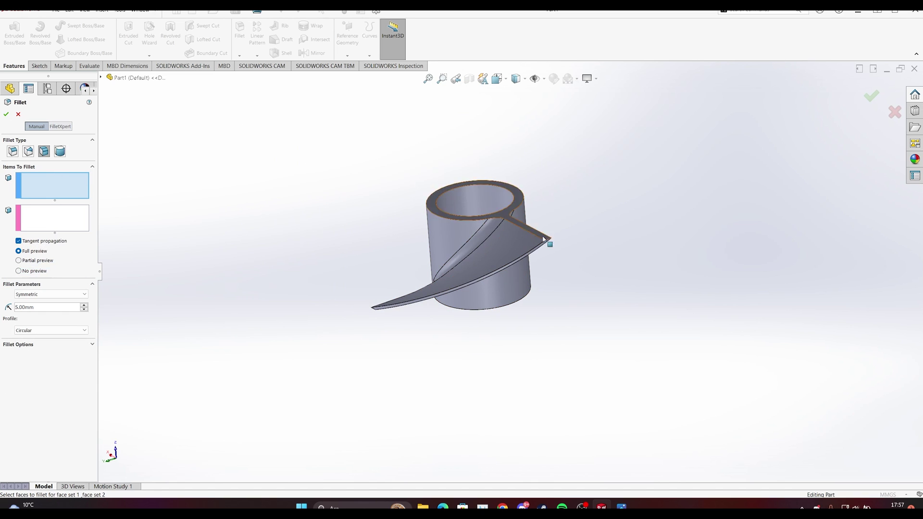
scroll(528, 243, "down", 5)
middle_click_drag(553, 279, 532, 278)
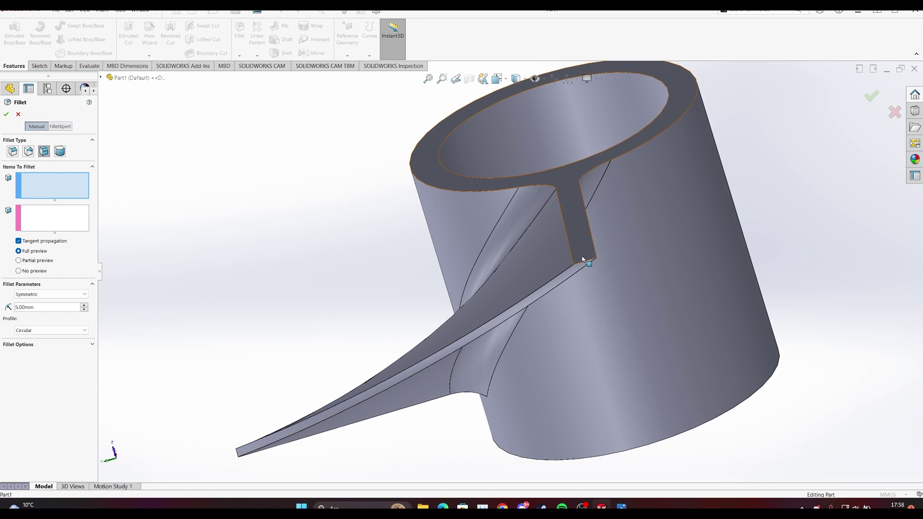
left_click(569, 263)
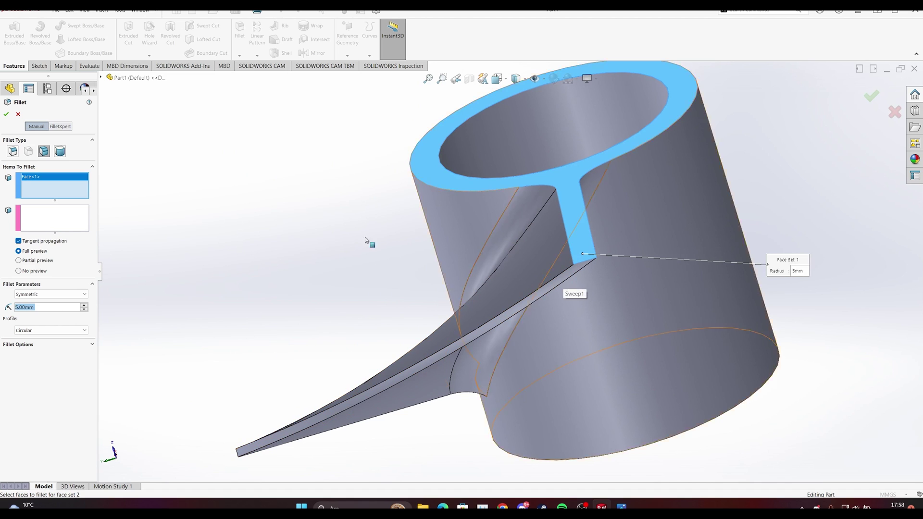
left_click(46, 224)
scroll(570, 284, "down", 4)
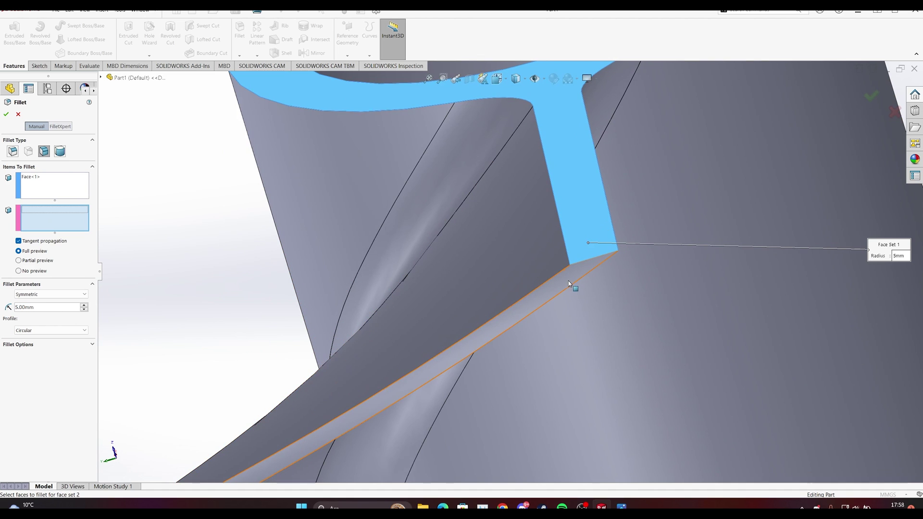
left_click(570, 285)
scroll(546, 291, "up", 6)
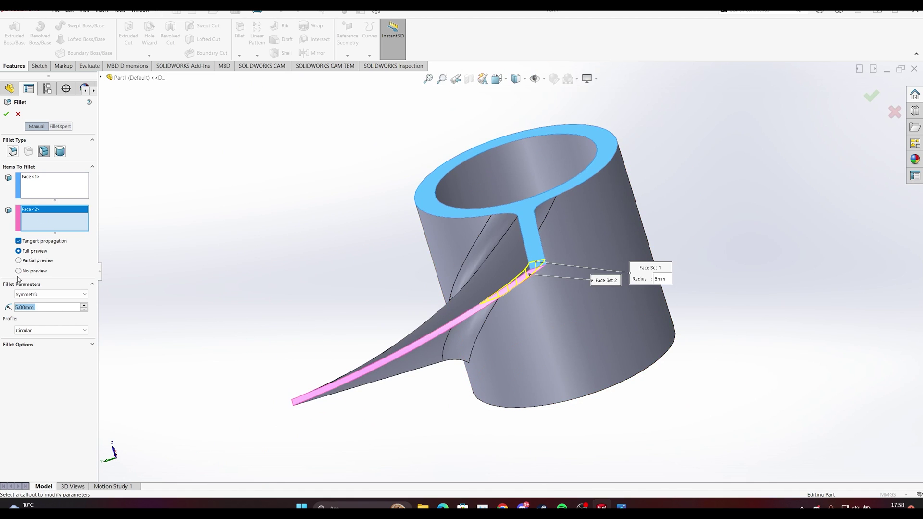
Make the face fillet asymmetric with radii of 5 mm and 10 mm and create it on the blade's upper outer corner
left_click(51, 295)
left_click(35, 319)
middle_click_drag(312, 262, 510, 288)
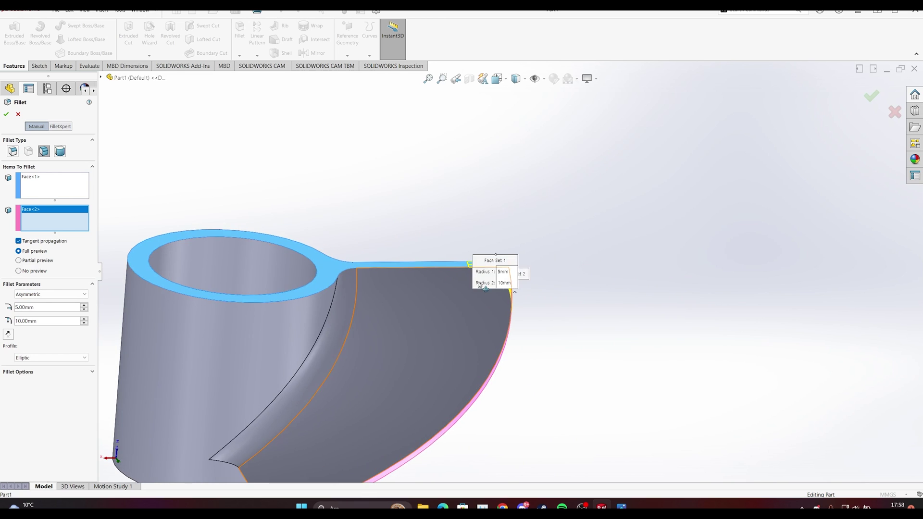
middle_click_drag(524, 338, 476, 371)
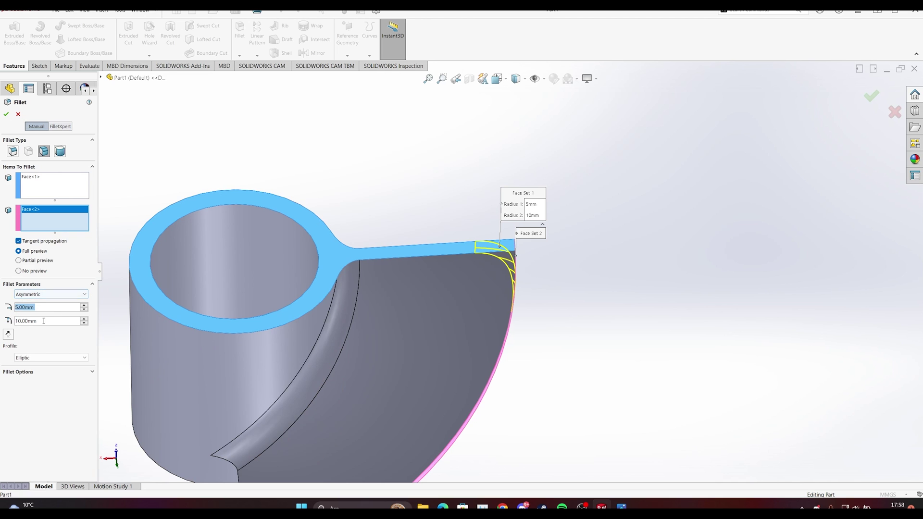
middle_click_drag(458, 260, 384, 286)
left_click(5, 115)
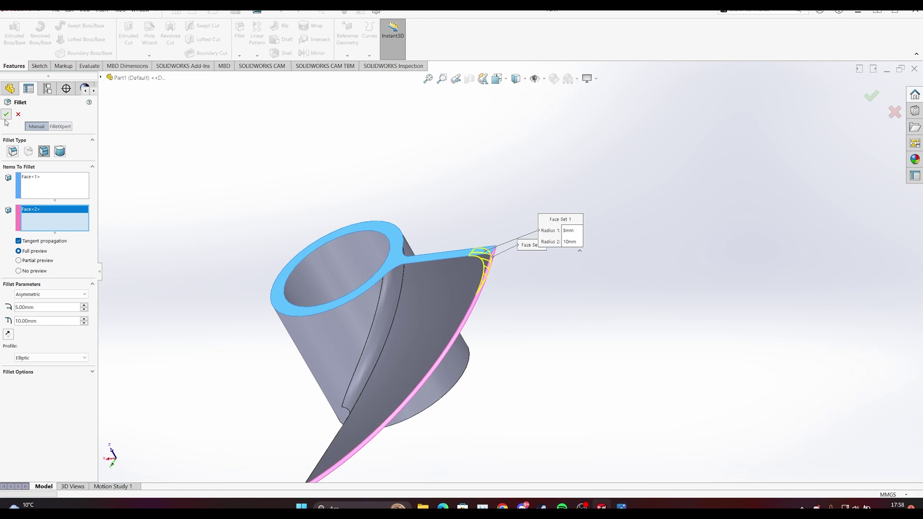
Examine the blade's rounded upper corner and its sharp lower corner from several angles
middle_click_drag(457, 273, 529, 269)
scroll(419, 384, "up", 4)
scroll(419, 384, "down", 5)
middle_click_drag(537, 209, 540, 217)
scroll(540, 217, "up", 3)
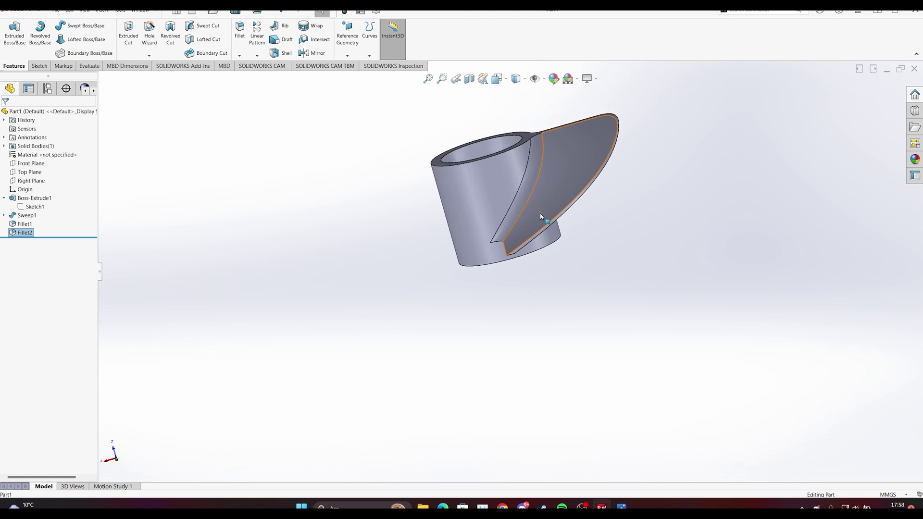
scroll(531, 224, "down", 5)
middle_click_drag(494, 297, 511, 250)
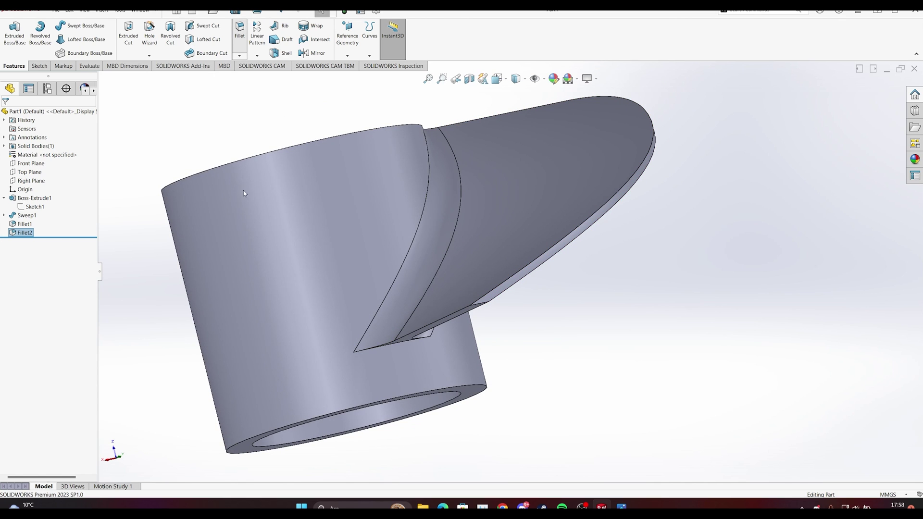
Try an asymmetric 5 mm by 10 mm face fillet from the blade's outer edge face to its lower end face
scroll(498, 336, "down", 5)
left_click(466, 241)
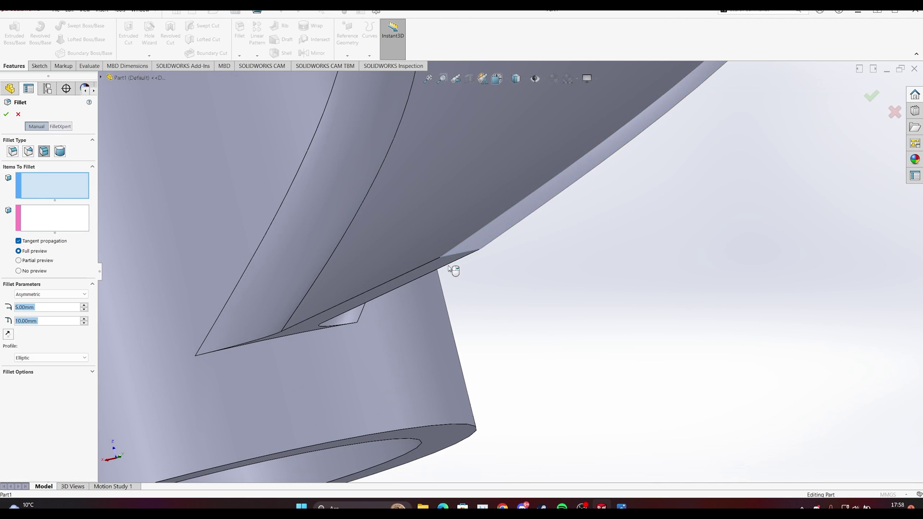
left_click(32, 226)
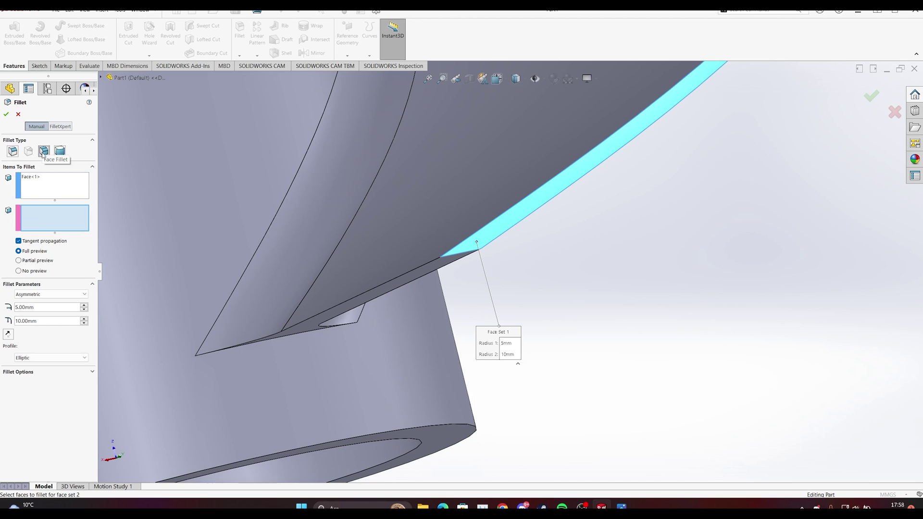
left_click(446, 266)
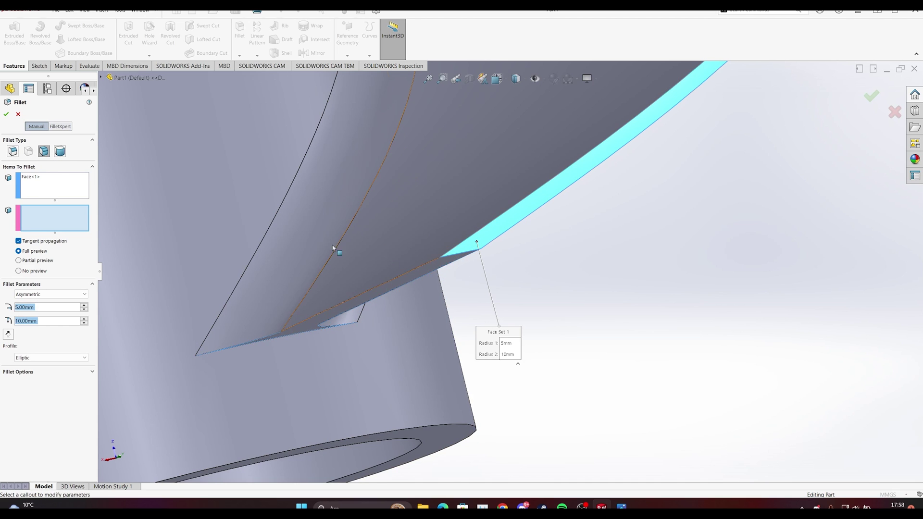
scroll(436, 252, "up", 4)
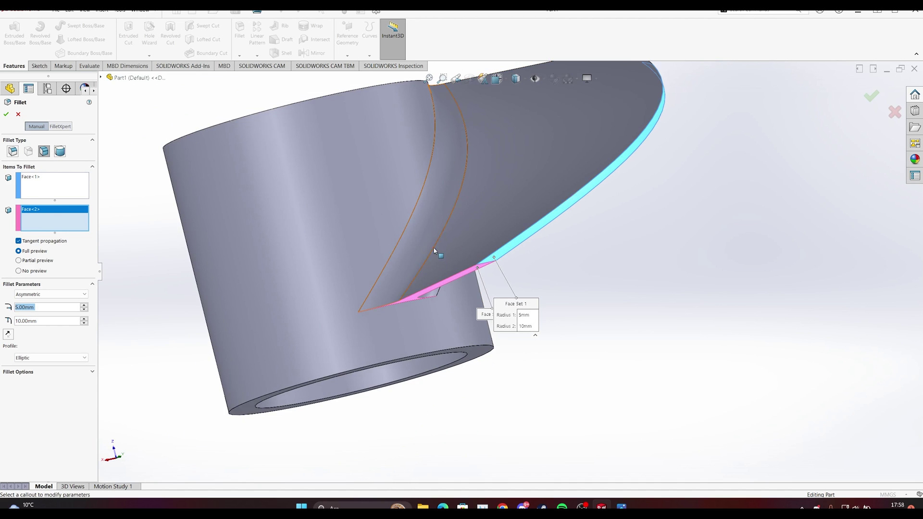
left_click(28, 295)
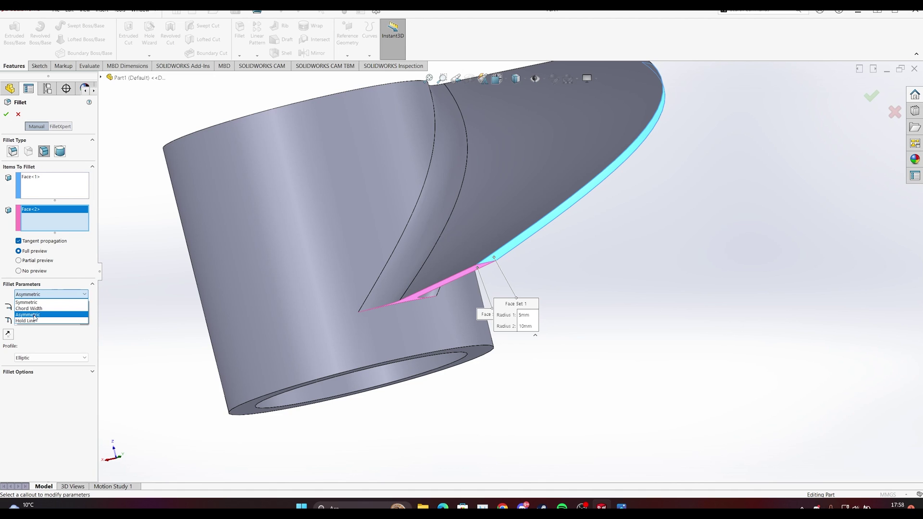
left_click(29, 315)
scroll(403, 261, "up", 5)
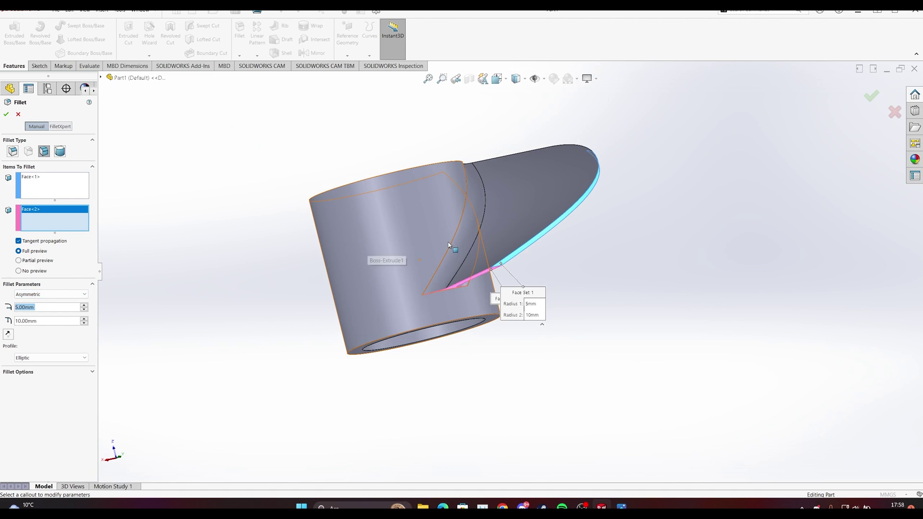
left_click(6, 115)
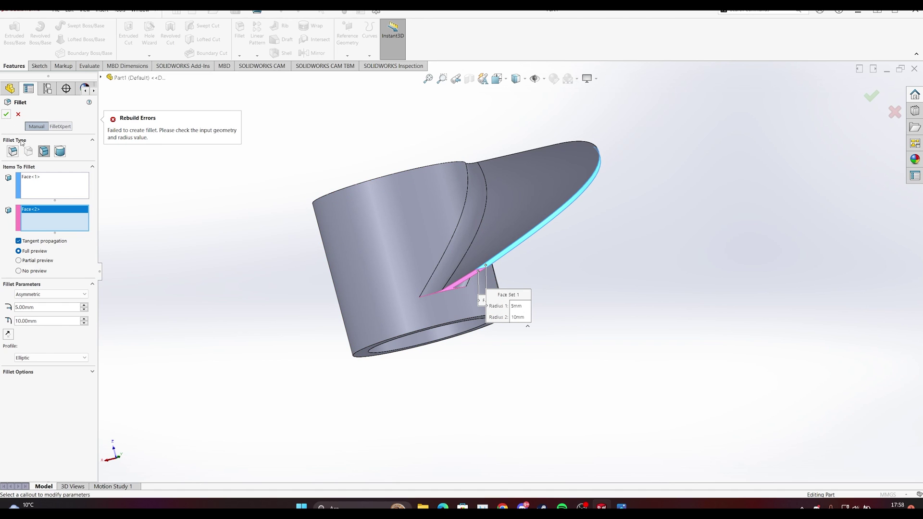
left_click(18, 115)
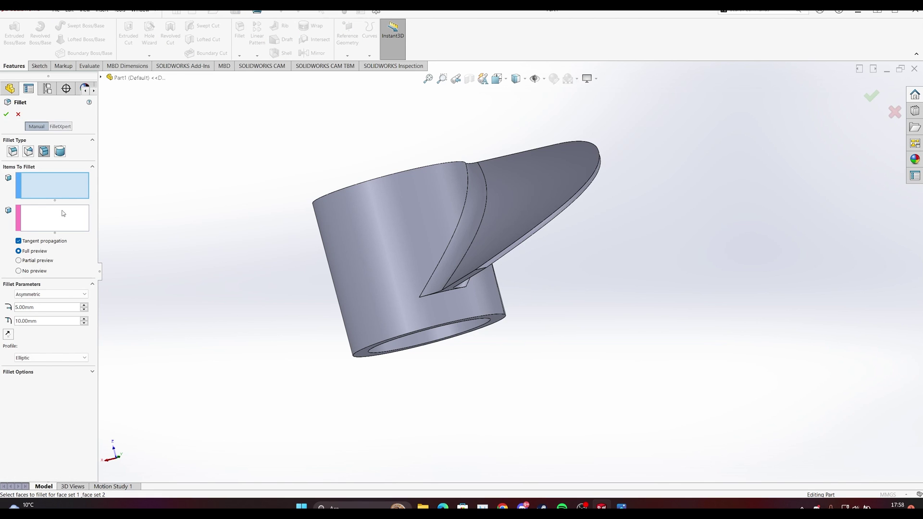
Create an asymmetric 5 mm by 10 mm face fillet with the blade's lower end face as first set and its outer edge face as second
scroll(579, 224, "down", 4)
left_click(362, 324)
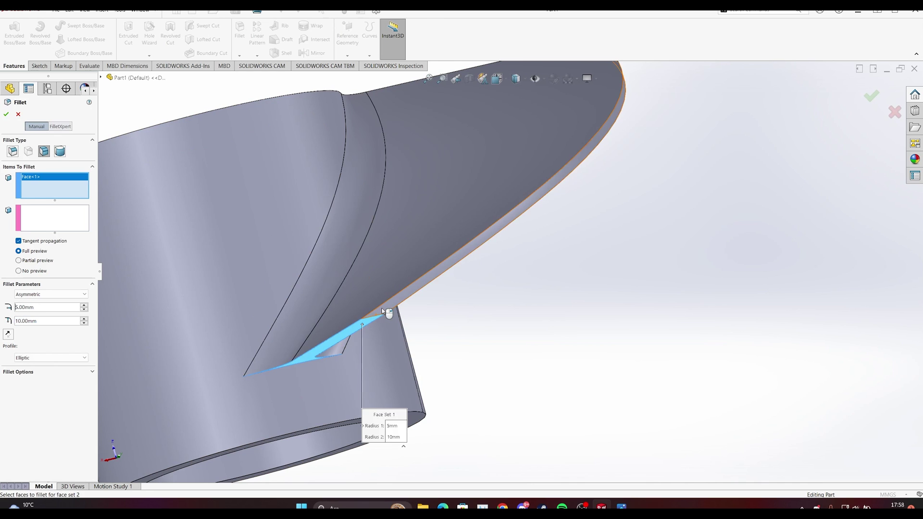
left_click(42, 217)
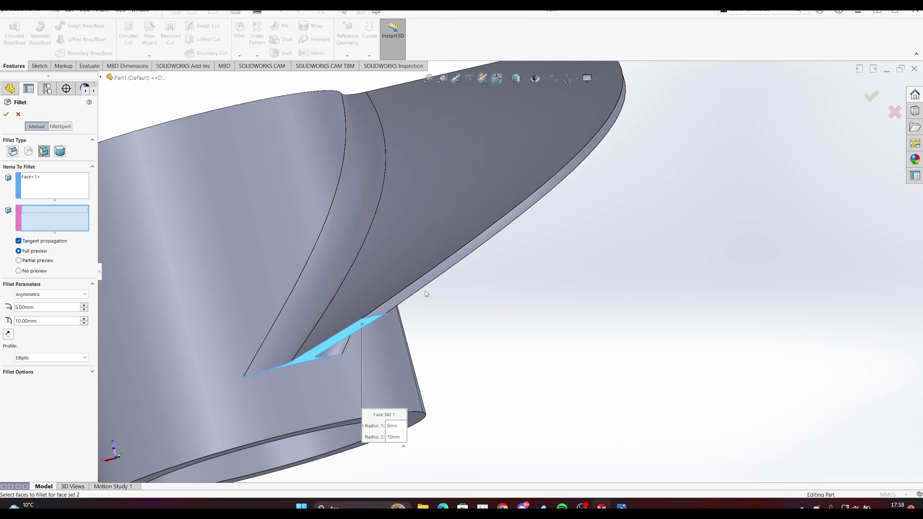
left_click(391, 305)
middle_click_drag(404, 309, 455, 319)
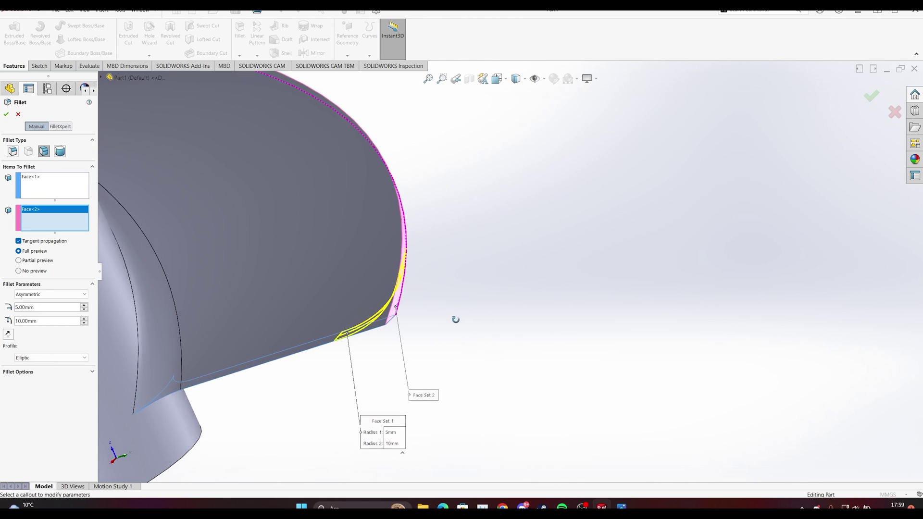
scroll(455, 317, "up", 4)
scroll(336, 300, "down", 3)
left_click(6, 115)
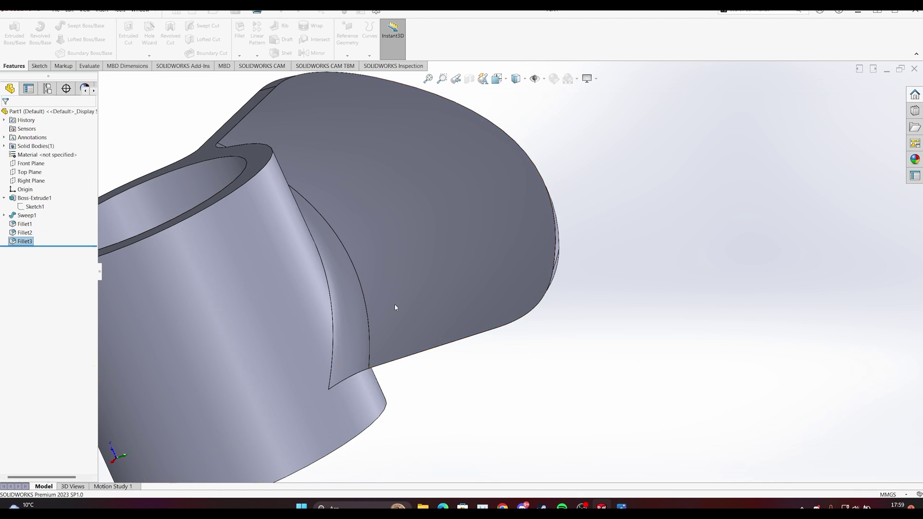
Examine the blade with both outer corners rounded from the side and from above
scroll(509, 269, "up", 3)
middle_click_drag(513, 247, 423, 336)
scroll(457, 249, "up", 3)
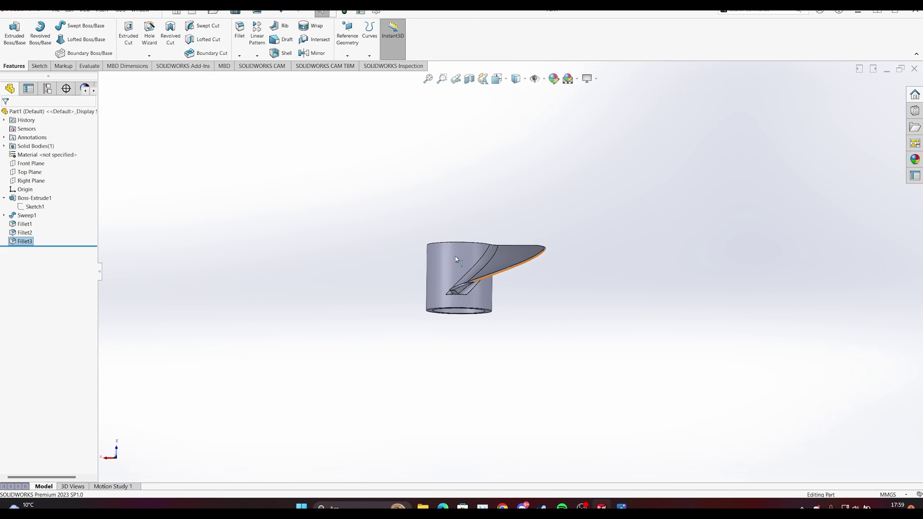
scroll(457, 283, "down", 4)
scroll(463, 313, "up", 3)
middle_click_drag(351, 226, 510, 332)
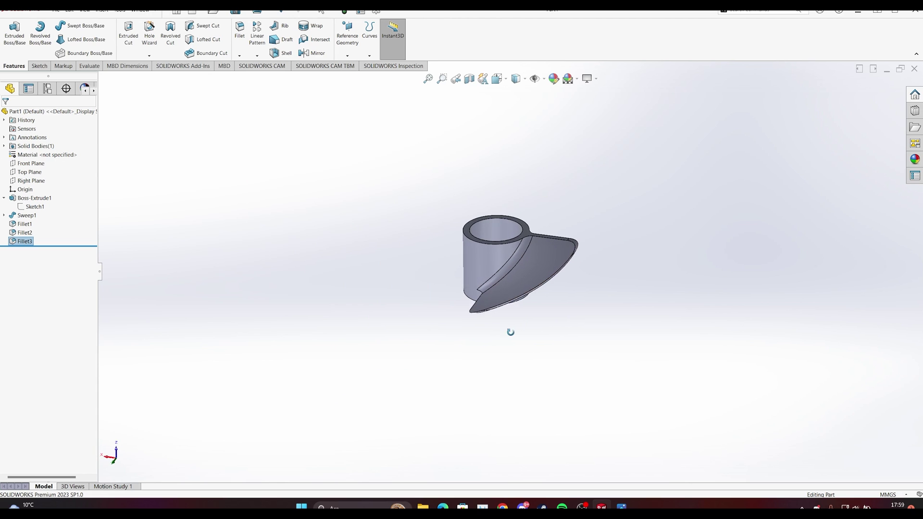
Start a circular pattern and use the vertical sketch line Sketch3 of the blade's sweep as its axis
left_click(255, 56)
left_click(269, 74)
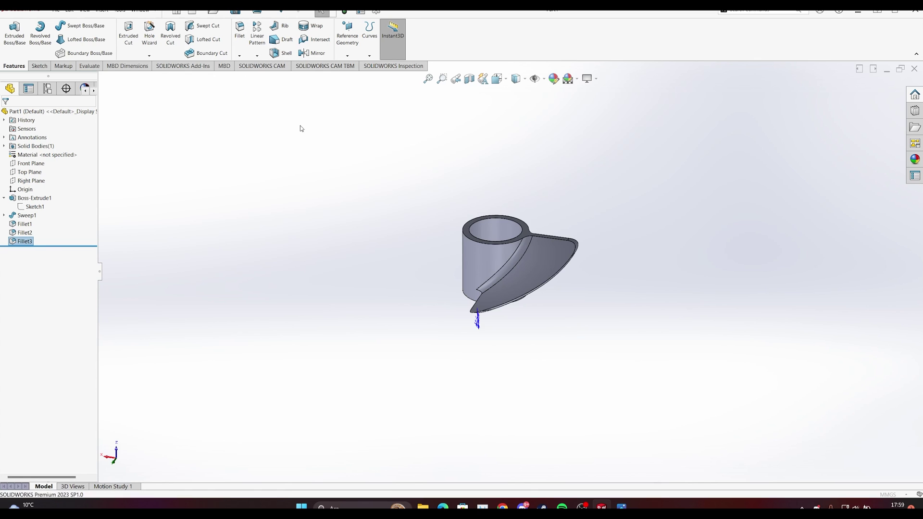
middle_click_drag(468, 272, 503, 273)
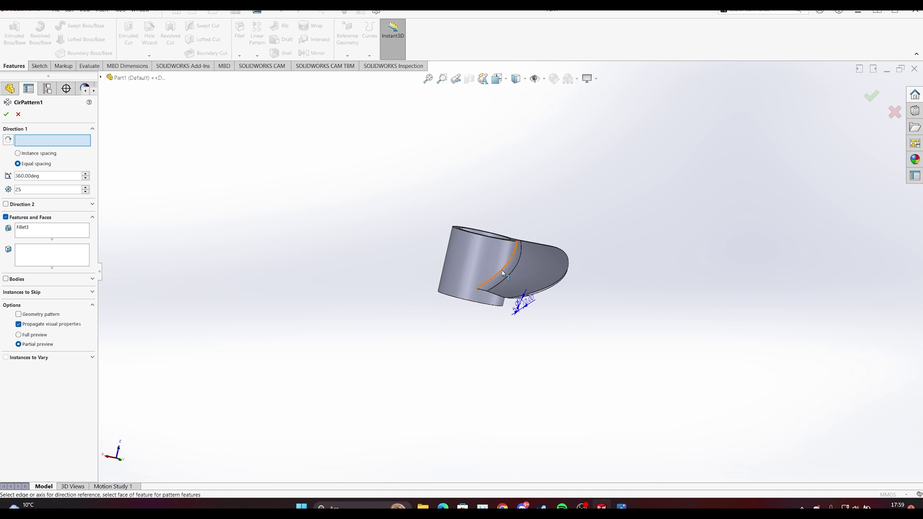
left_click(100, 79)
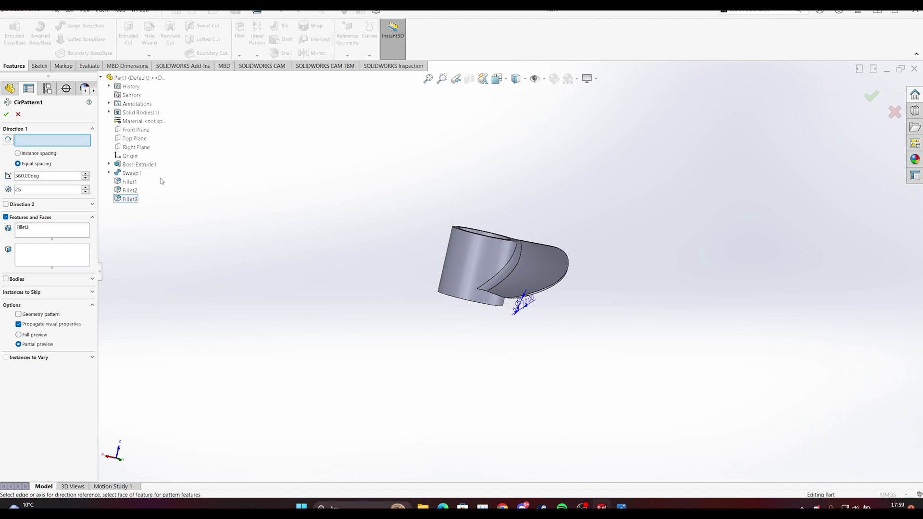
left_click(109, 165)
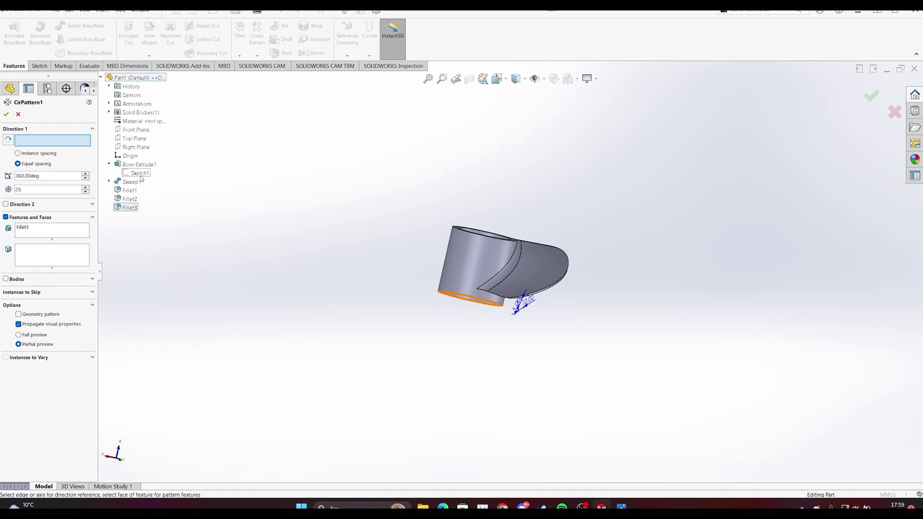
left_click(110, 182)
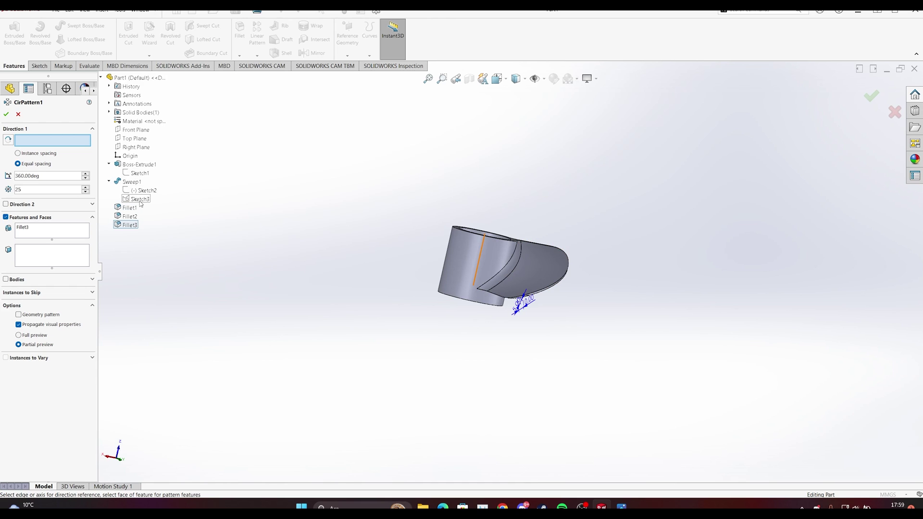
left_click(139, 199)
middle_click_drag(447, 240, 364, 235)
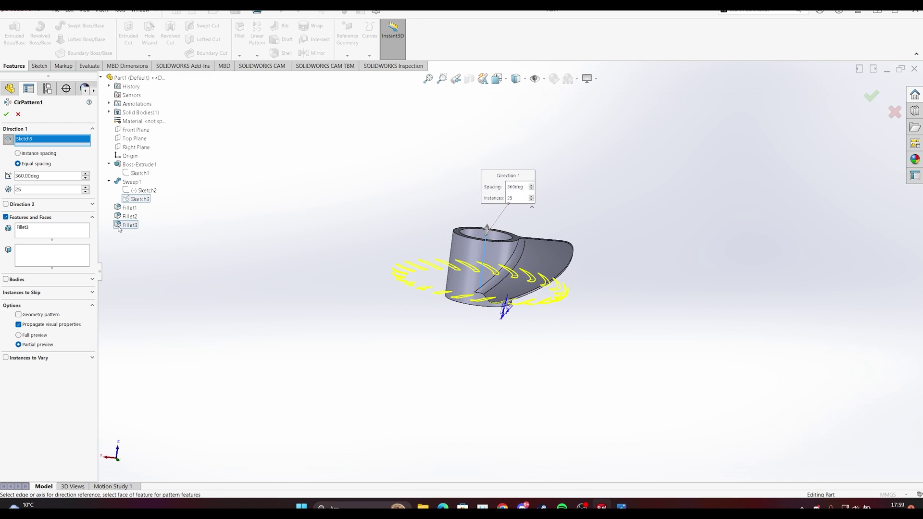
Replace the preselected features to pattern with the blade sweep and its three fillets: Sweep1, Fillet1, Fillet2 and Fillet3
right_click(26, 229)
left_click(43, 234)
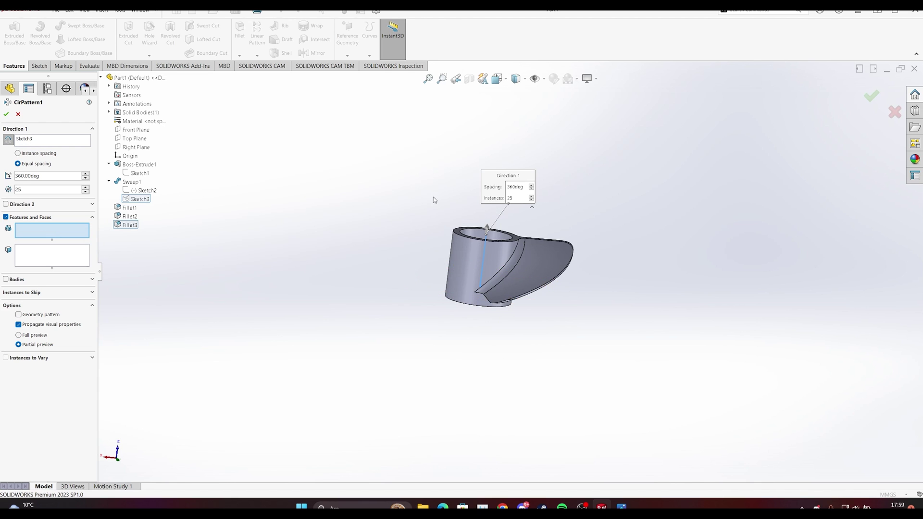
scroll(507, 284, "down", 5)
middle_click_drag(456, 141, 337, 235)
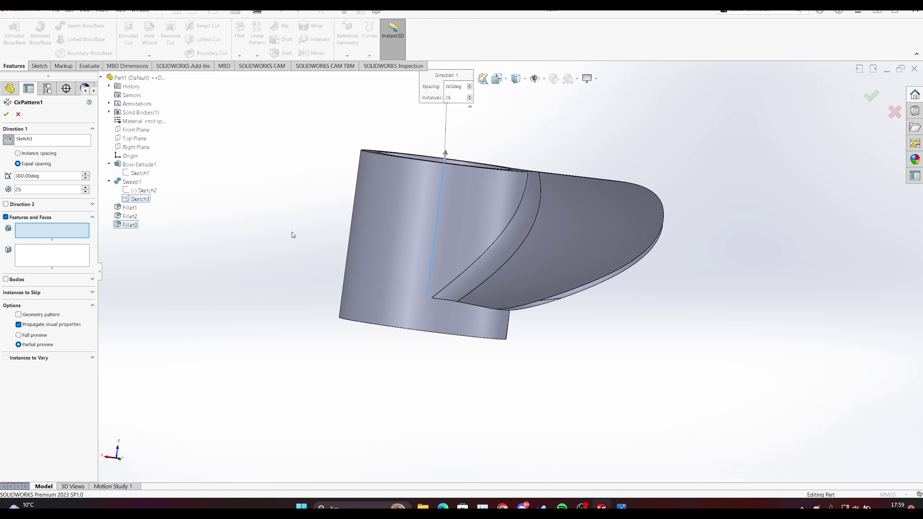
scroll(394, 272, "up", 3)
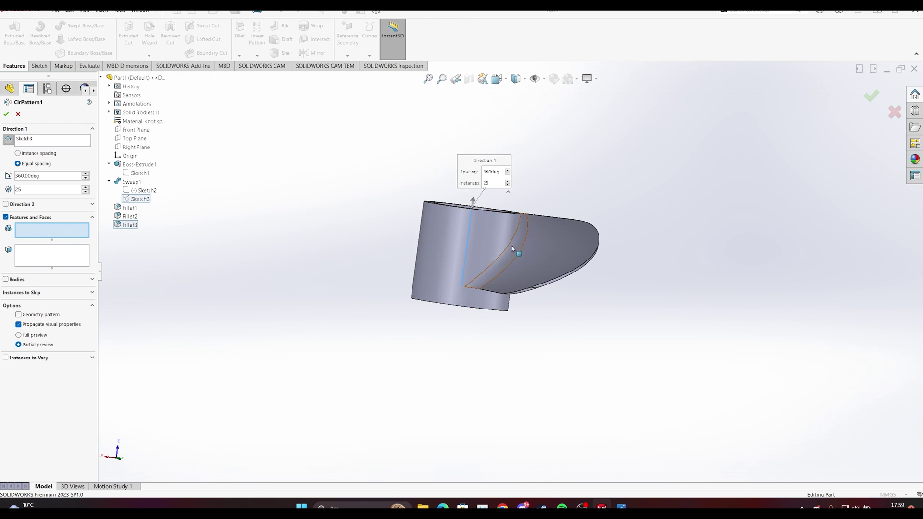
middle_click_drag(513, 249, 486, 262)
middle_click_drag(513, 221, 273, 254)
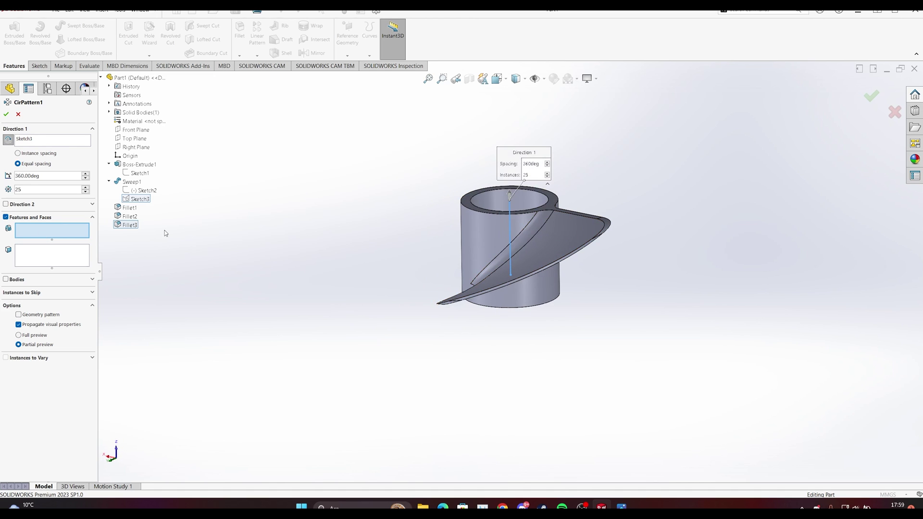
left_click(110, 182)
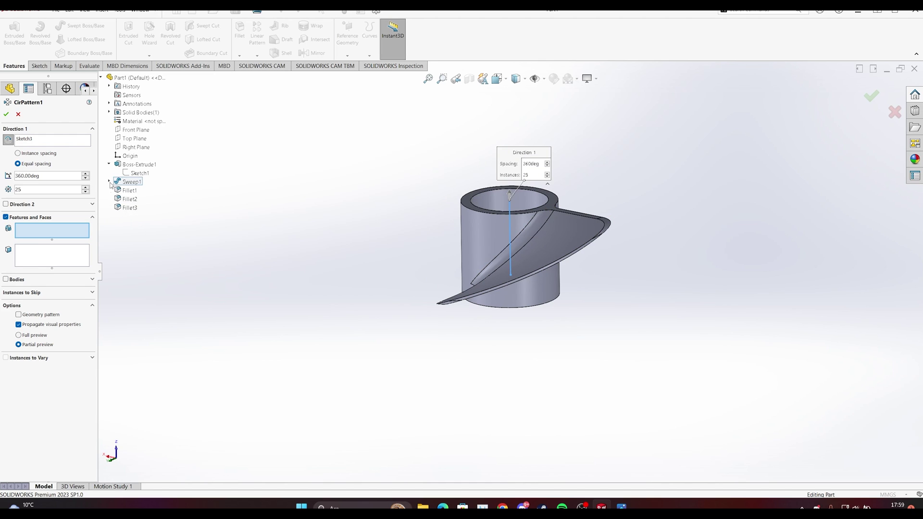
left_click(137, 183)
left_click(129, 190)
left_click(129, 199)
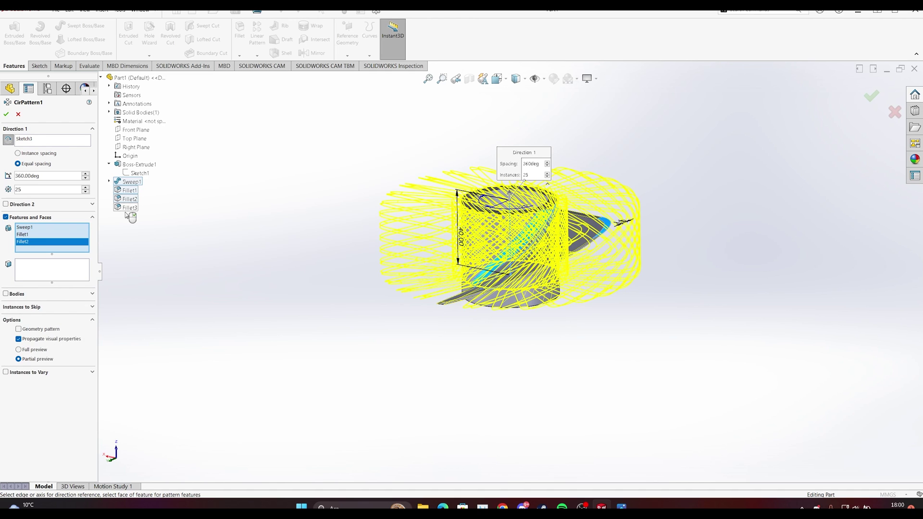
left_click(129, 208)
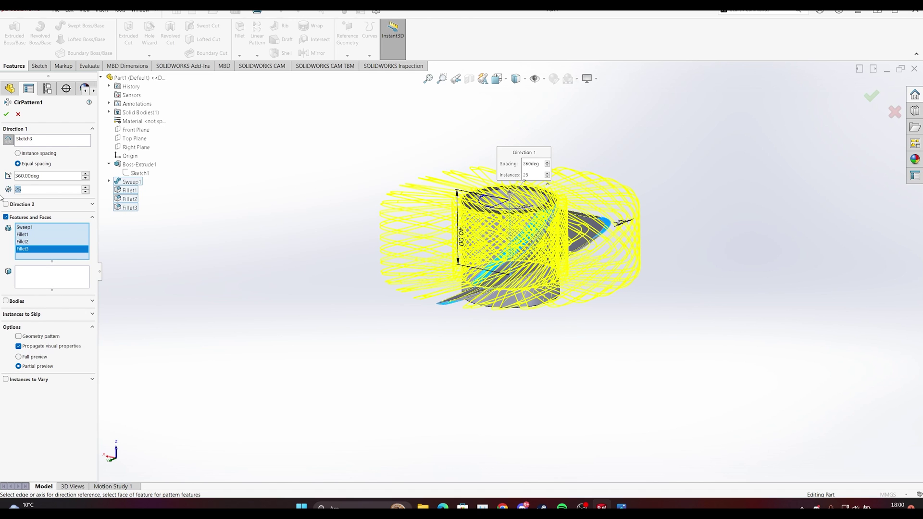
Set 4 equally spaced instances over 360 degrees and create the blade pattern
type("4")
middle_click_drag(528, 142, 479, 219)
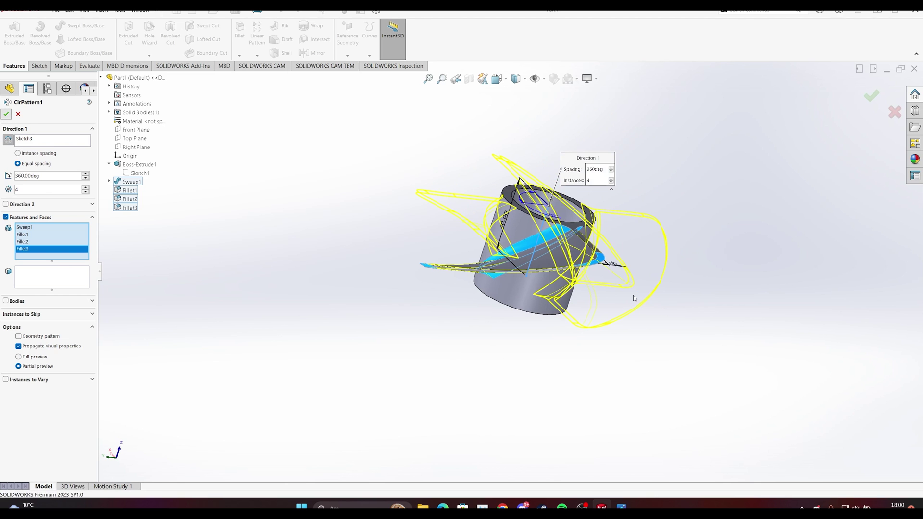
middle_click_drag(630, 295, 509, 262)
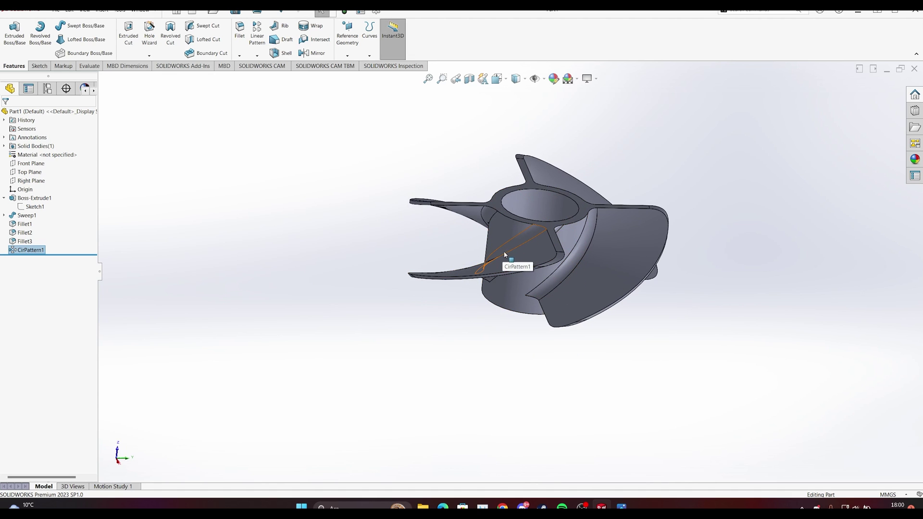
Edit the circular pattern of the blade to have 3 instances
right_click(25, 250)
left_click(29, 230)
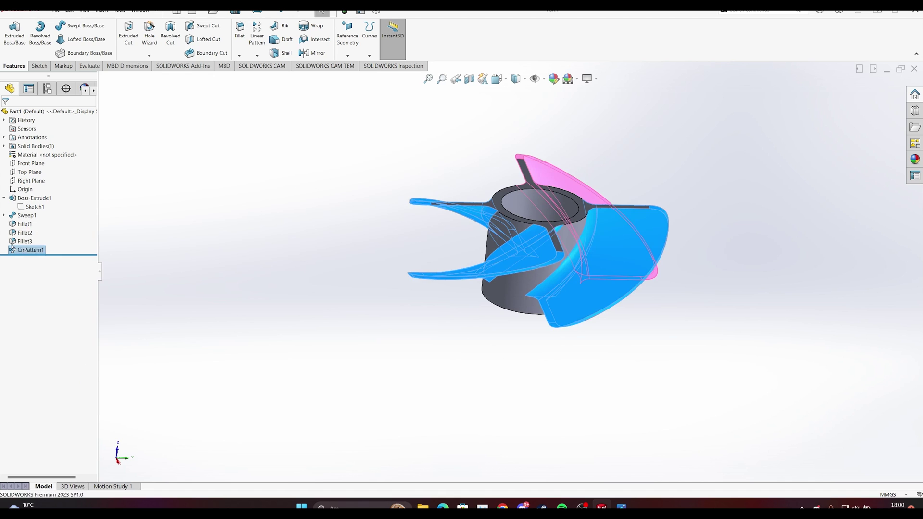
left_click(85, 192)
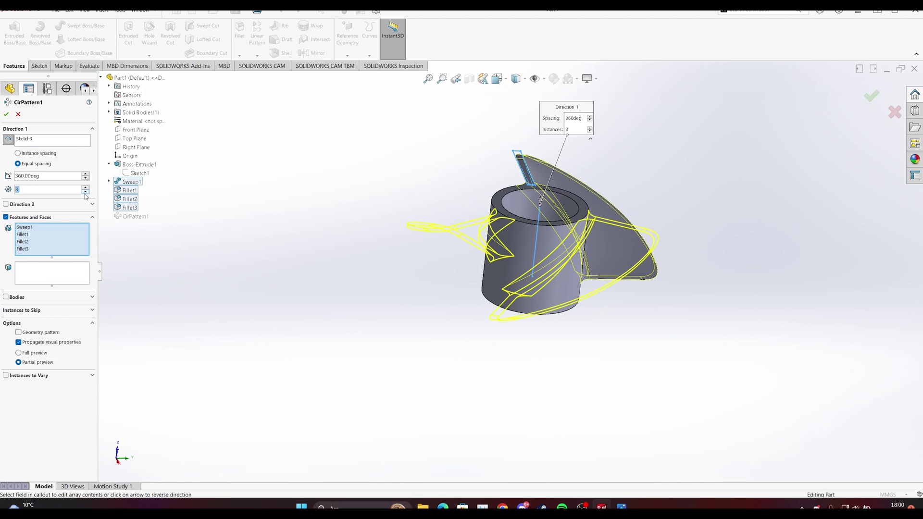
left_click(5, 114)
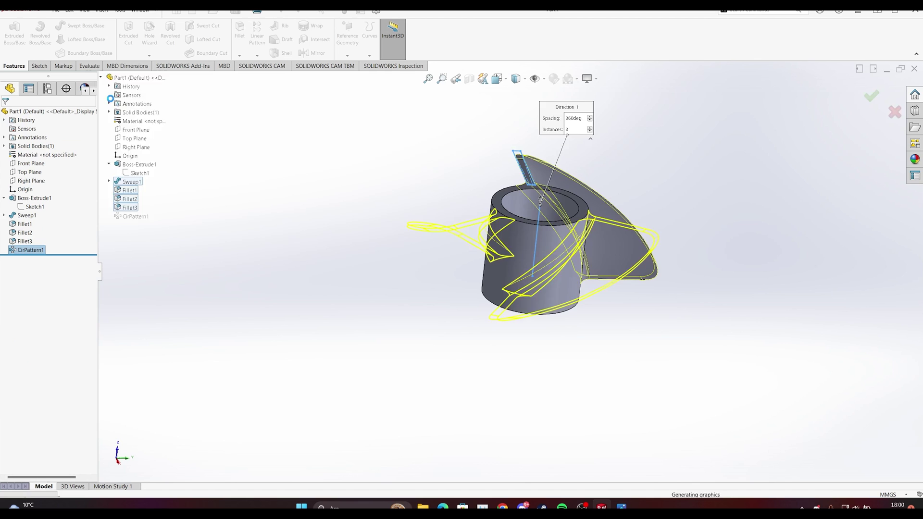
Examine the patterned propeller from several angles, especially where a blade's lower end meets the hub
scroll(524, 259, "up", 3)
middle_click_drag(539, 249, 347, 322)
scroll(509, 227, "down", 5)
middle_click_drag(484, 298, 510, 252)
scroll(495, 326, "down", 5)
scroll(511, 251, "up", 5)
middle_click_drag(455, 351, 518, 301)
left_click(517, 301)
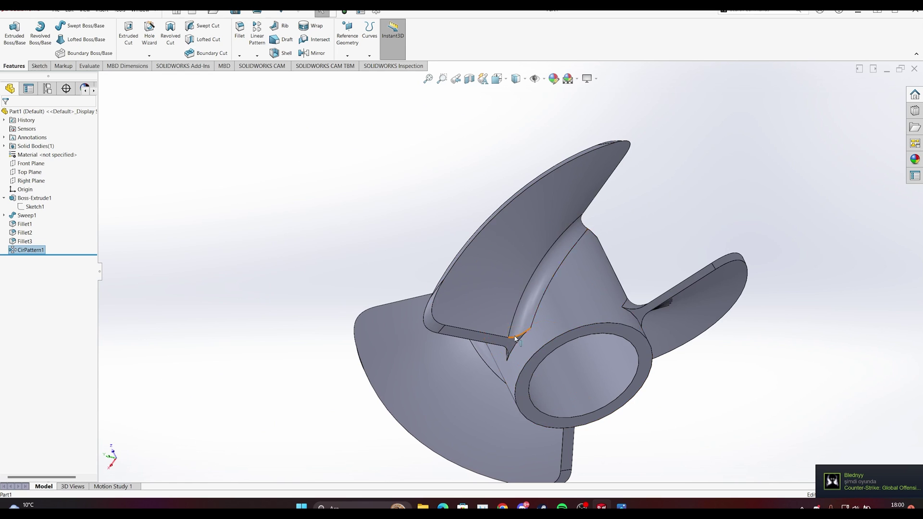
mouse_move(509, 344)
middle_mouse_down()
mouse_move(482, 355)
mouse_move(505, 336)
middle_mouse_up()
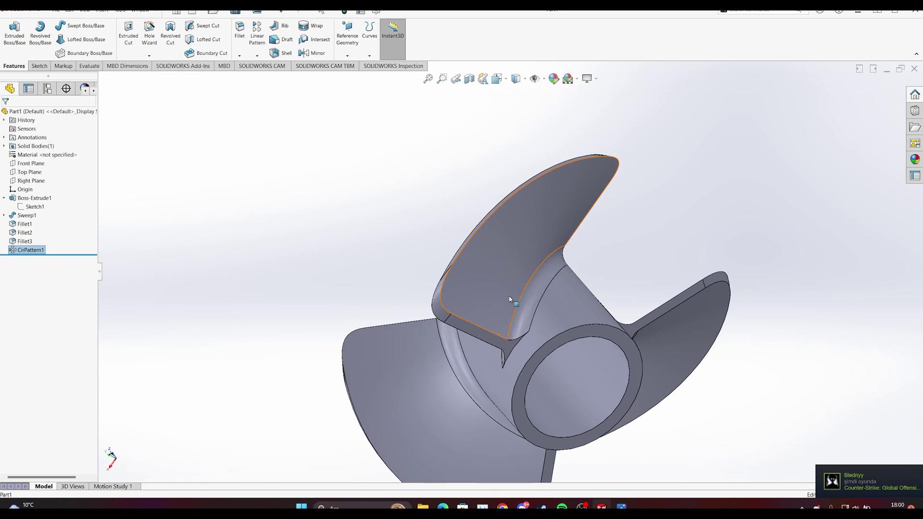
Set up a 3 mm FilletXpert fillet and select the lower end faces of all three blades for it
scroll(504, 350, "down", 5)
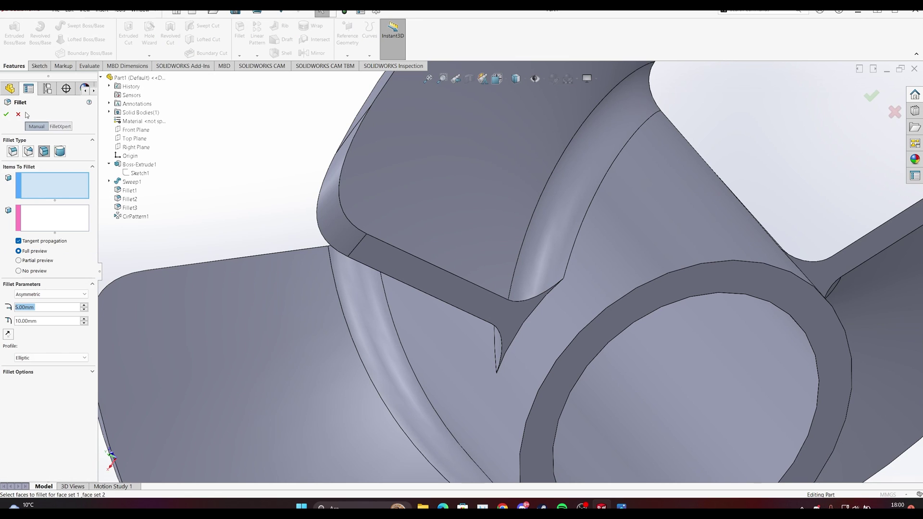
left_click(60, 126)
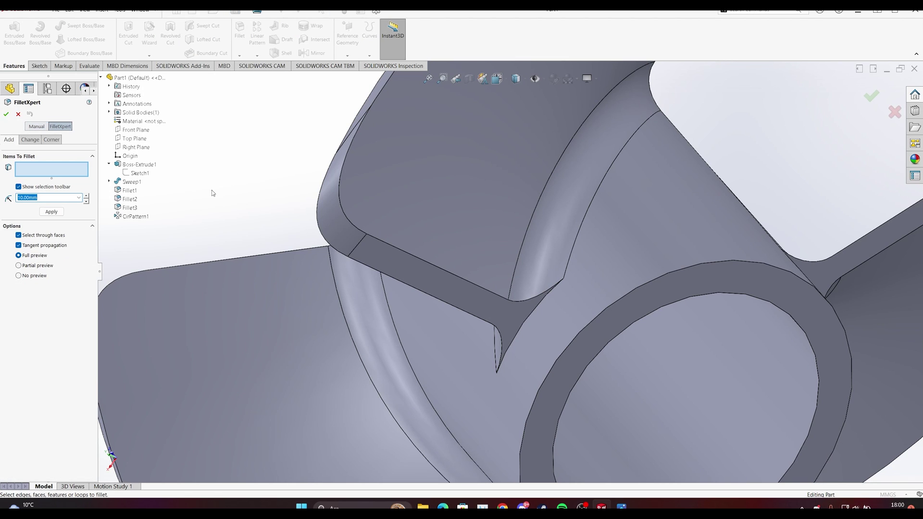
type("3")
scroll(483, 285, "up", 5)
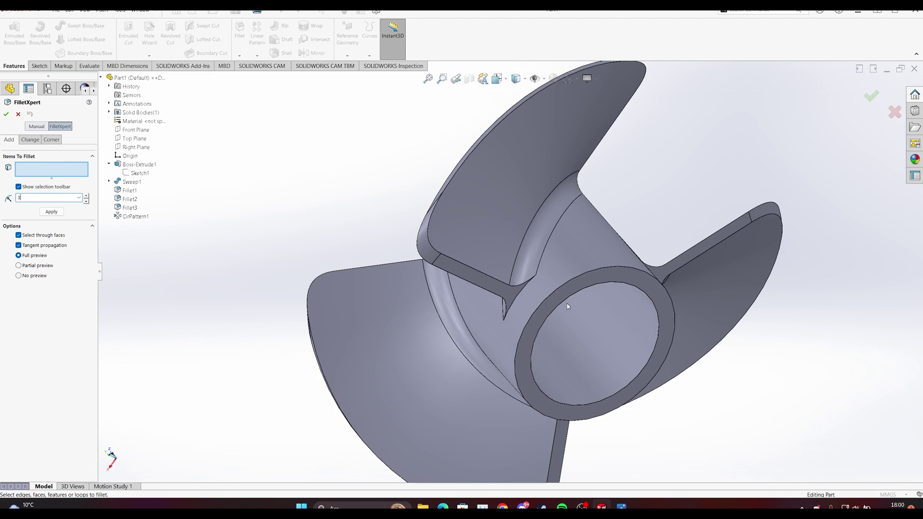
left_click(483, 285)
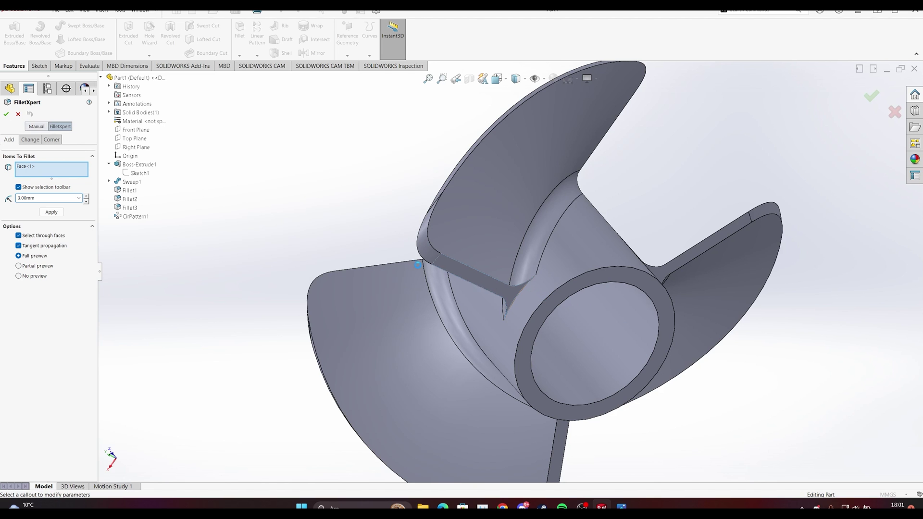
middle_click_drag(634, 302, 628, 278)
left_click(628, 278)
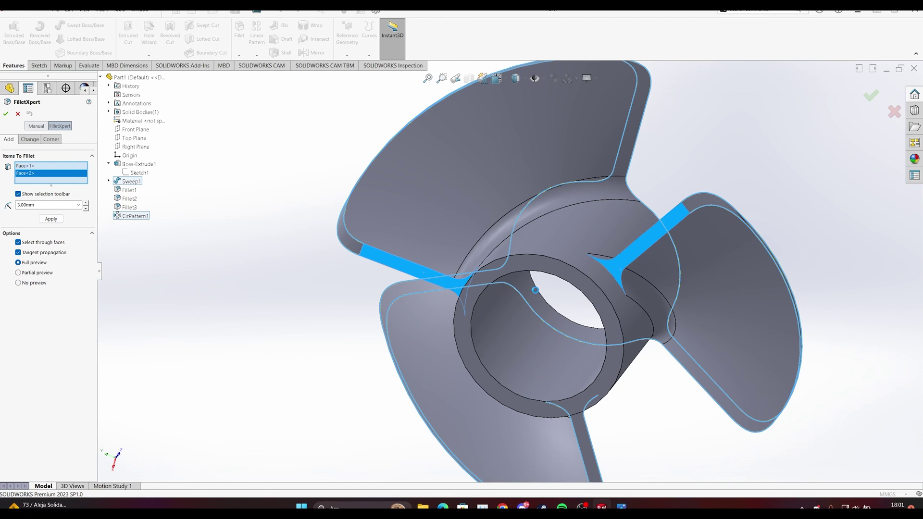
scroll(538, 302, "up", 2)
scroll(543, 336, "down", 6)
left_click(533, 341)
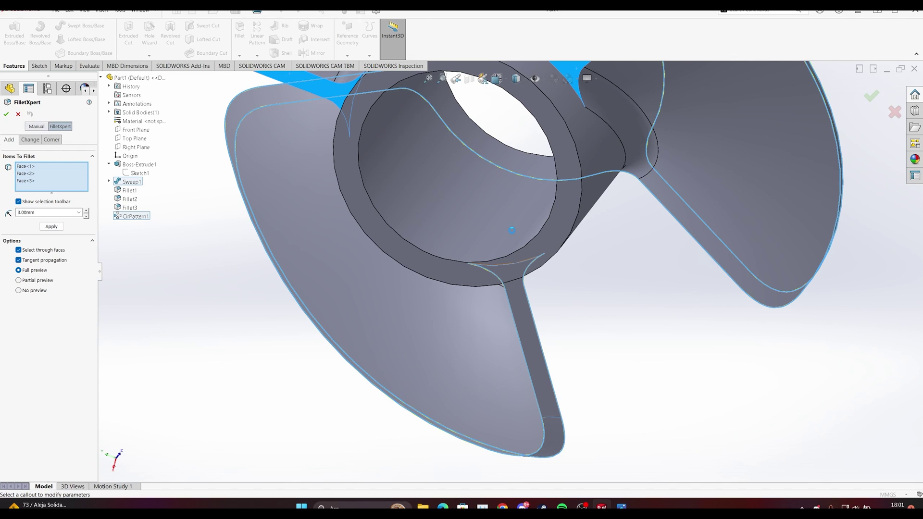
Apply the 3 mm fillet to the three selected blade end faces
scroll(514, 233, "up", 2)
scroll(517, 235, "up", 6)
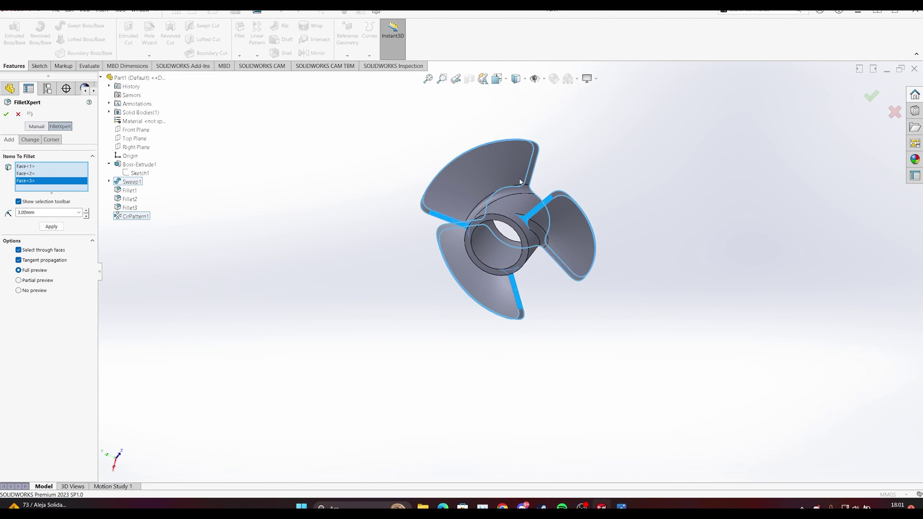
middle_click_drag(528, 230, 424, 285)
scroll(540, 267, "down", 5)
left_click(6, 114)
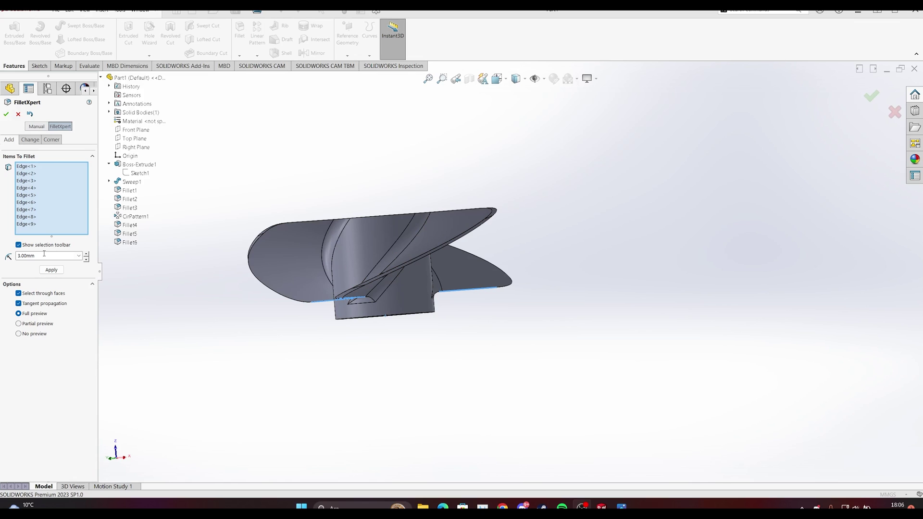
Set the fillet radius to 0.5 mm, apply it to the nine selected blade edges and finish the fillets
middle_click_drag(318, 262, 316, 232)
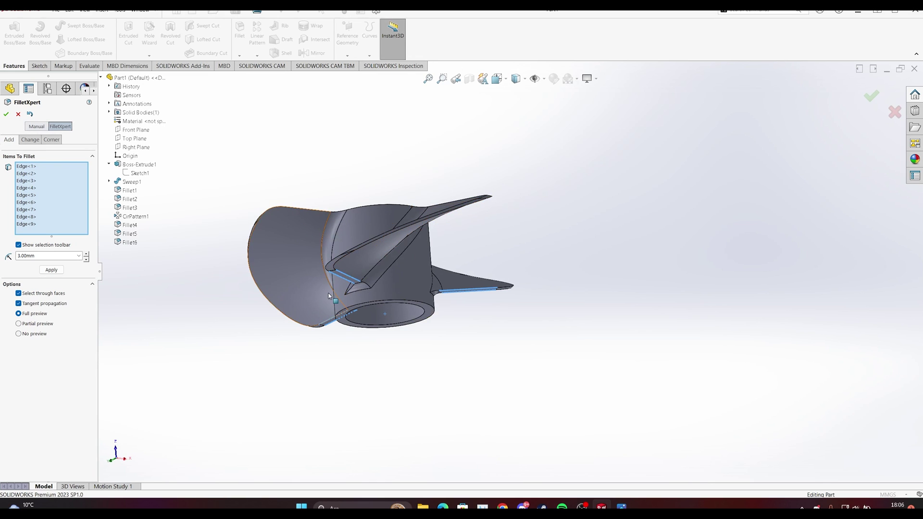
scroll(329, 296, "down", 5)
left_click_drag(41, 256, 12, 260)
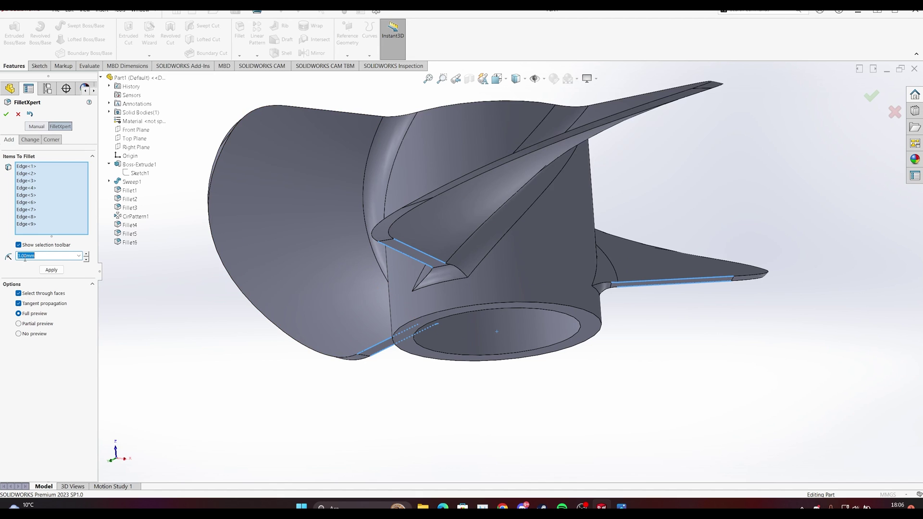
type("0.5")
left_click(51, 270)
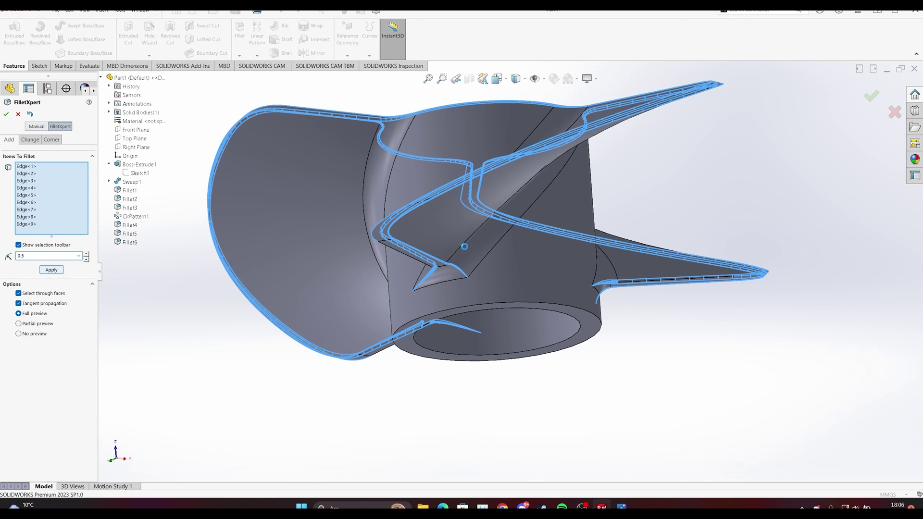
scroll(465, 250, "up", 3)
middle_click_drag(464, 249, 430, 339)
left_click(7, 115)
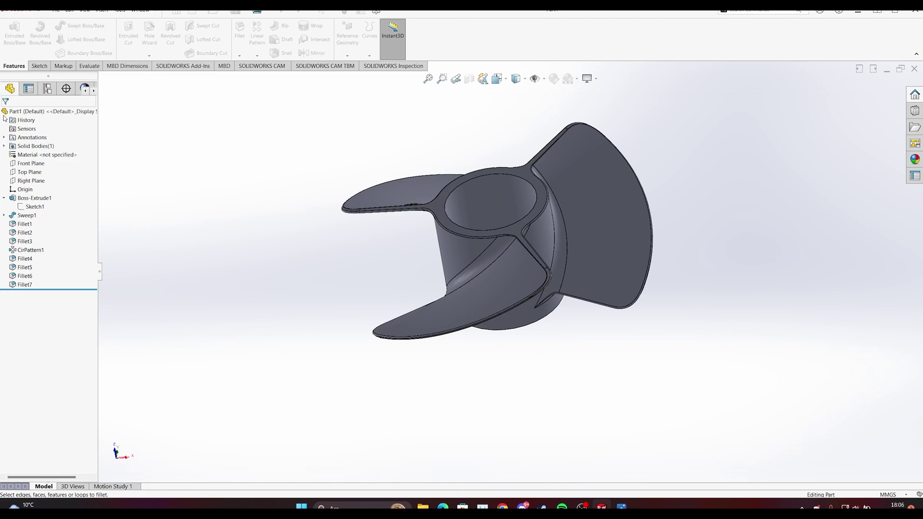
Examine the propeller's rounded blade edges and hub junctions up close and from several angles
middle_click_drag(575, 245, 474, 206)
scroll(476, 219, "down", 5)
scroll(561, 330, "down", 2)
mouse_move(536, 325)
middle_mouse_down()
mouse_move(505, 315)
mouse_move(527, 312)
middle_mouse_up()
scroll(521, 321, "up", 6)
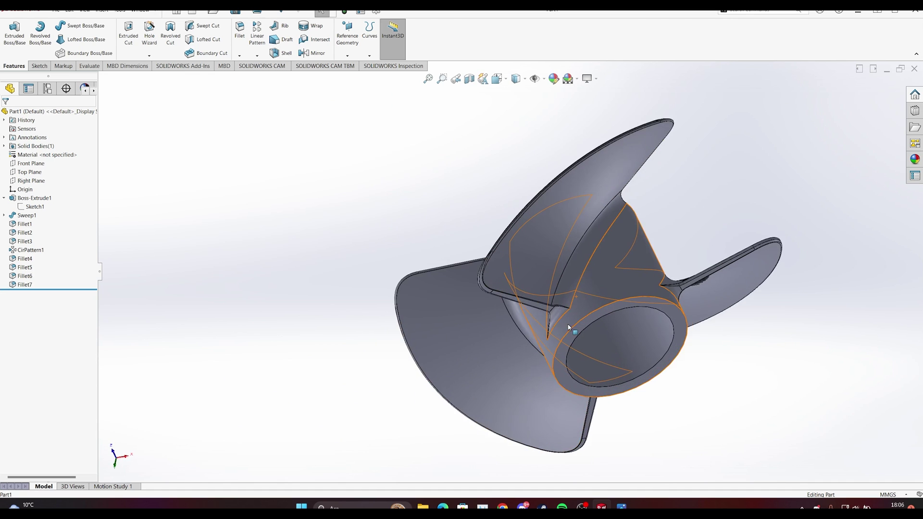
scroll(528, 313, "down", 5)
scroll(528, 293, "down", 3)
scroll(544, 290, "up", 8)
middle_click_drag(594, 275, 485, 328)
middle_click_drag(503, 212, 544, 230)
Start a color appearance in dark red (RGB 192, 0, 0) with face selection and pick the hub's outer cylindrical face
scroll(543, 230, "up", 5)
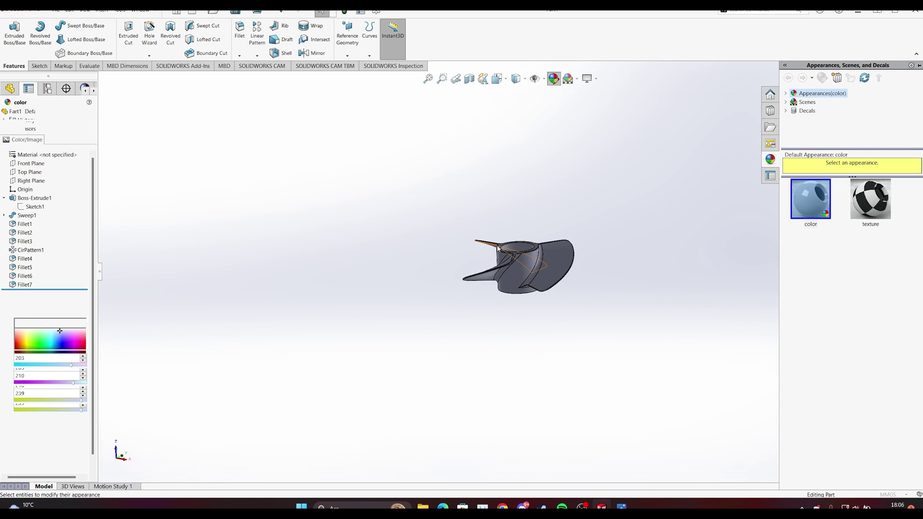
scroll(531, 266, "down", 5)
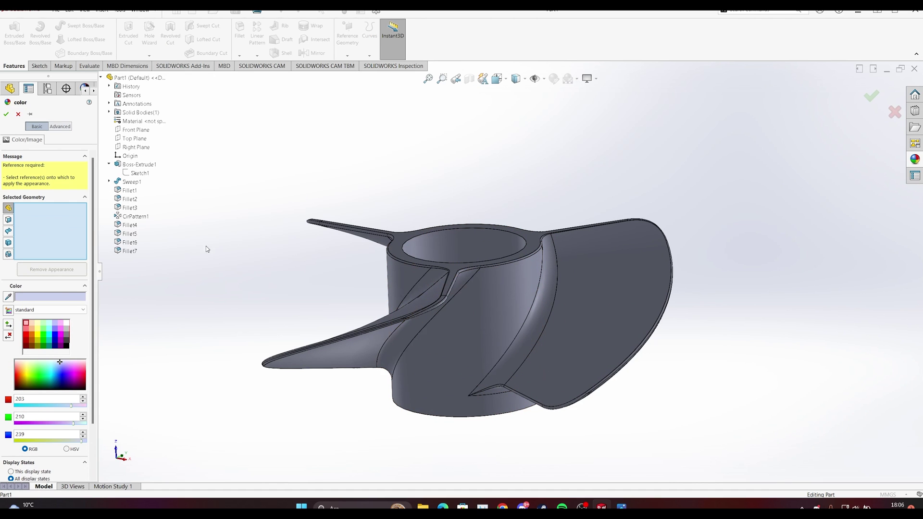
left_click(27, 344)
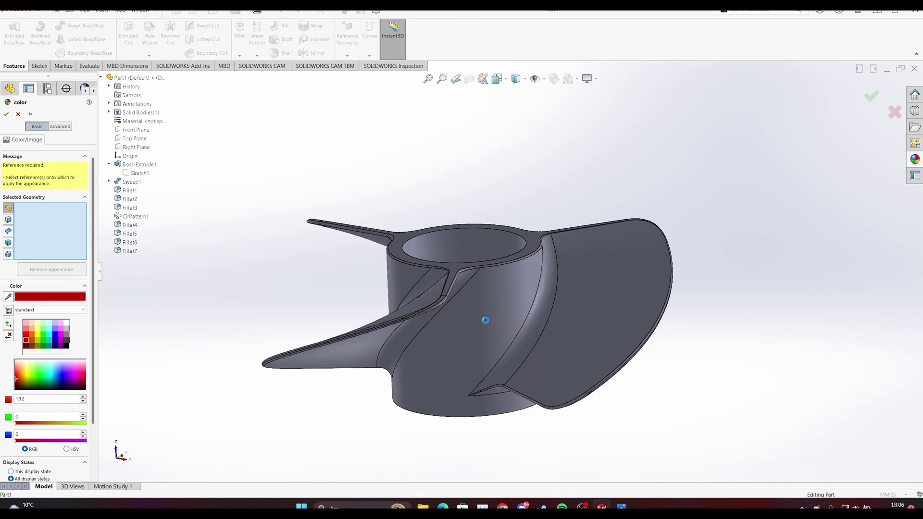
left_click(469, 323)
left_click(464, 321)
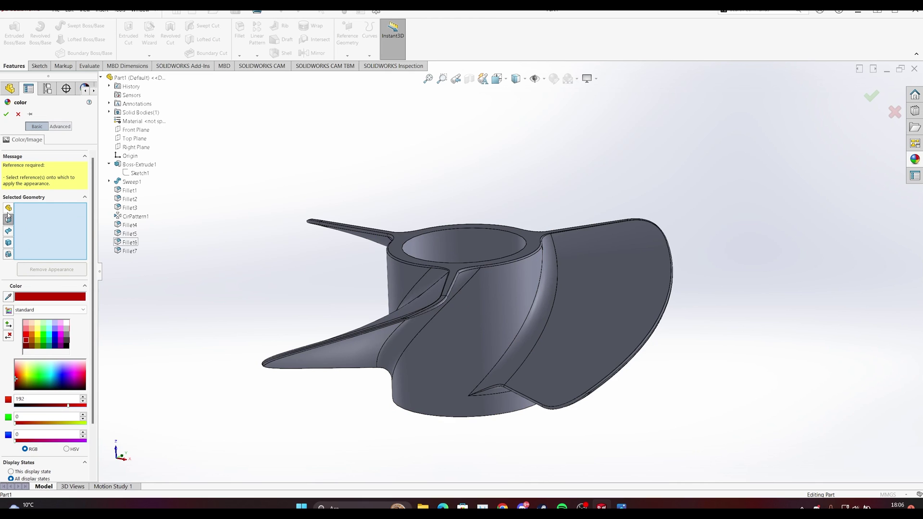
scroll(467, 293, "up", 3)
left_click(467, 293)
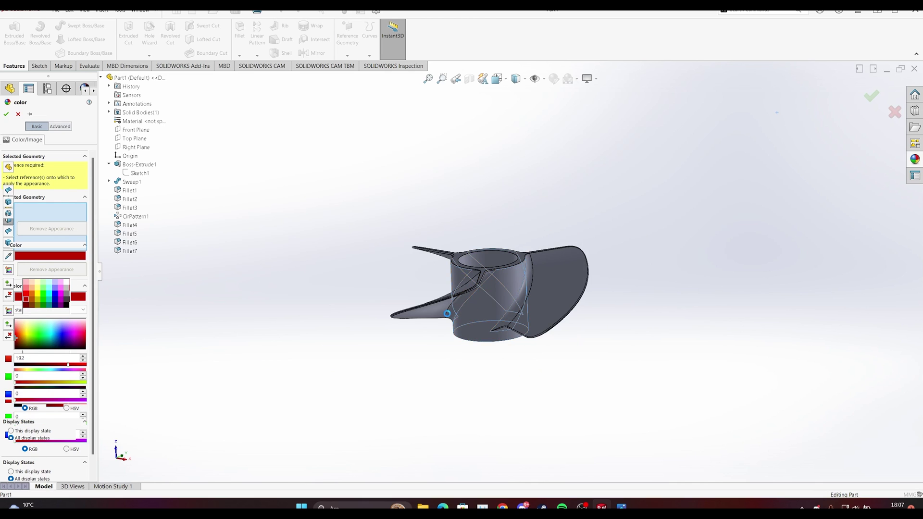
Color the hub's outer cylindrical face yellow (RGB 255, 255, 0), leaving the blade faces out, and apply the appearance
left_click(39, 333)
left_click_drag(41, 333, 26, 335)
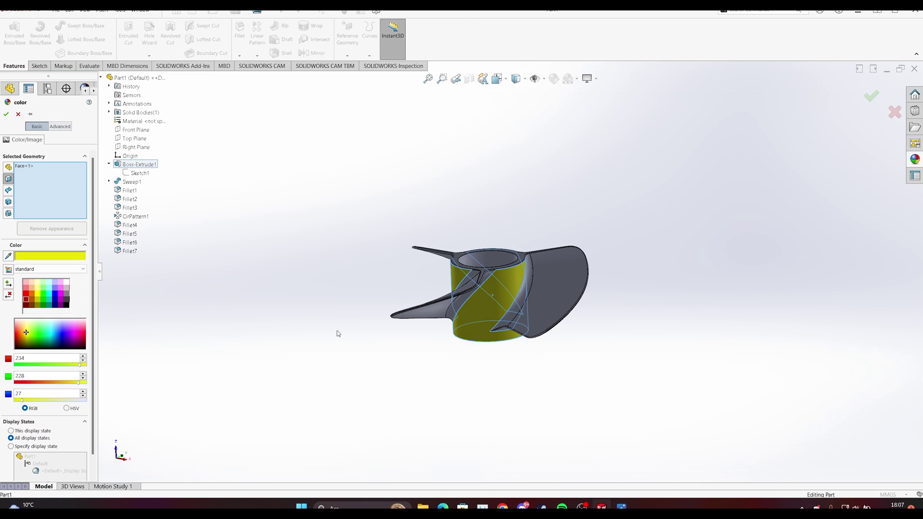
scroll(423, 274, "down", 4)
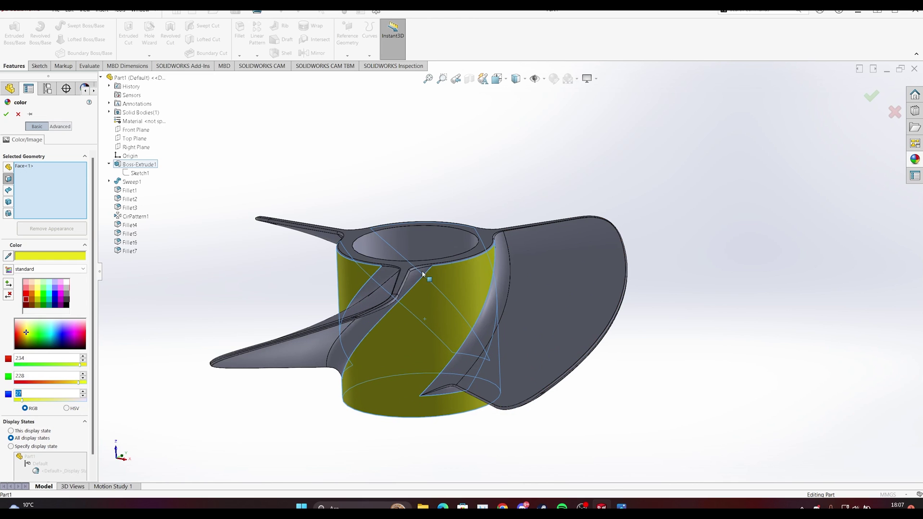
left_click(44, 300)
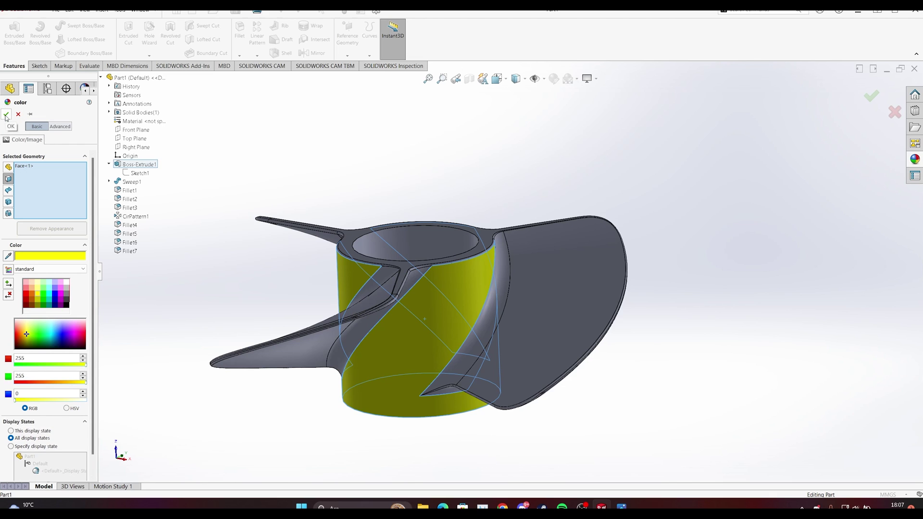
left_click(577, 273)
left_click(581, 275)
left_click(560, 278)
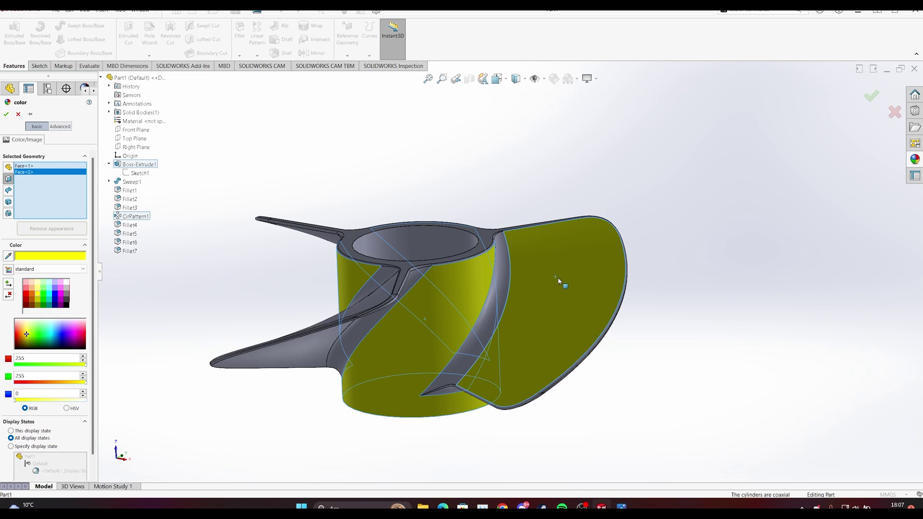
left_click(560, 279)
left_click(7, 114)
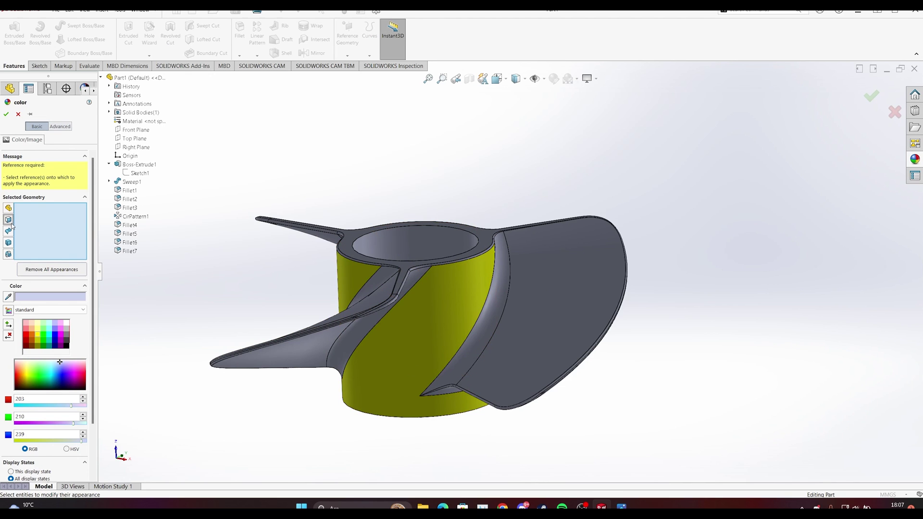
Color the six fillet faces where the blades meet the hub magenta (RGB 245, 0, 232) and apply the appearance
left_click(503, 293)
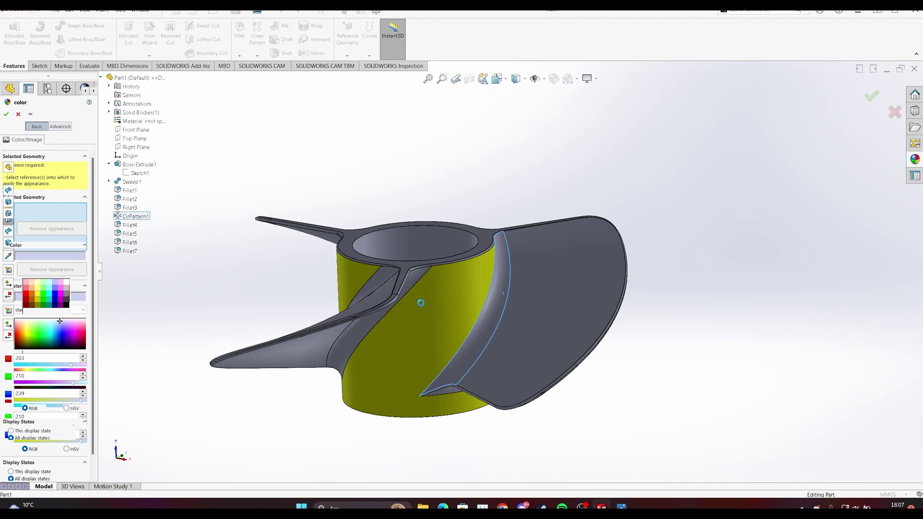
middle_click_drag(409, 295, 380, 291)
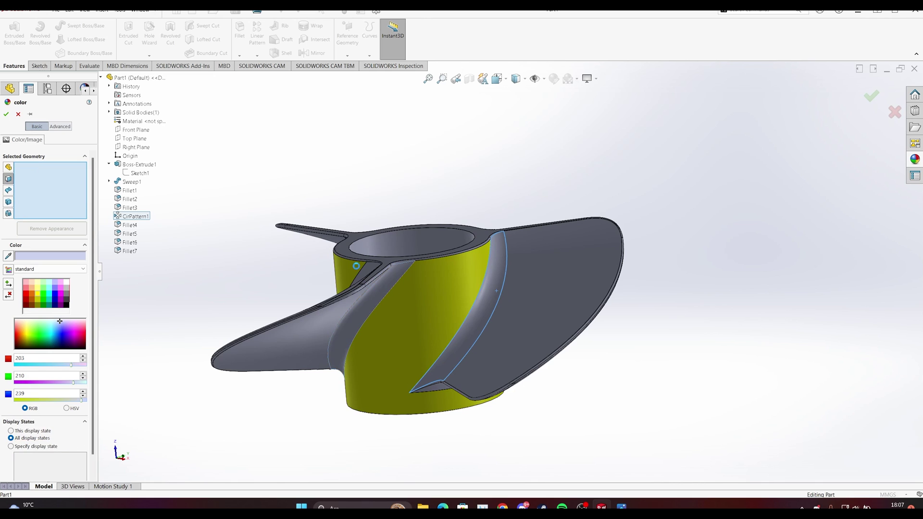
left_click(360, 288)
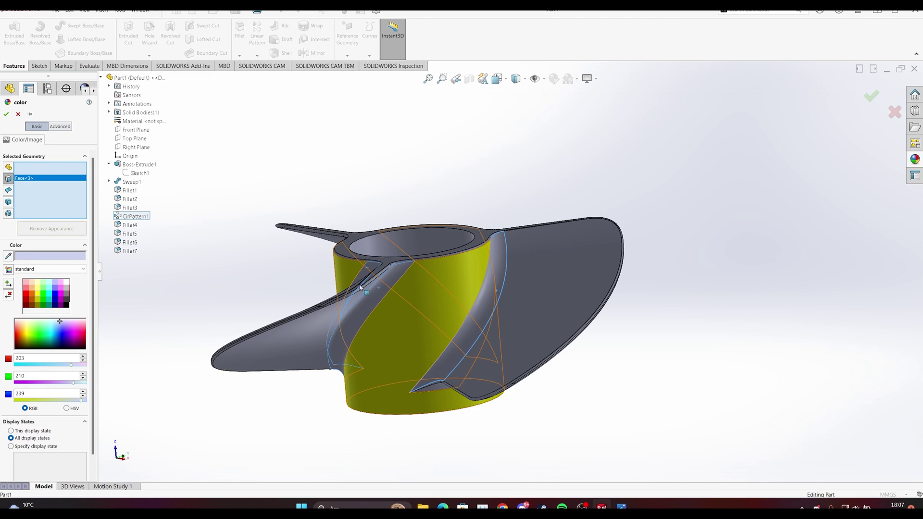
middle_click_drag(360, 288, 423, 282)
left_click(333, 263)
middle_click_drag(333, 284, 418, 350)
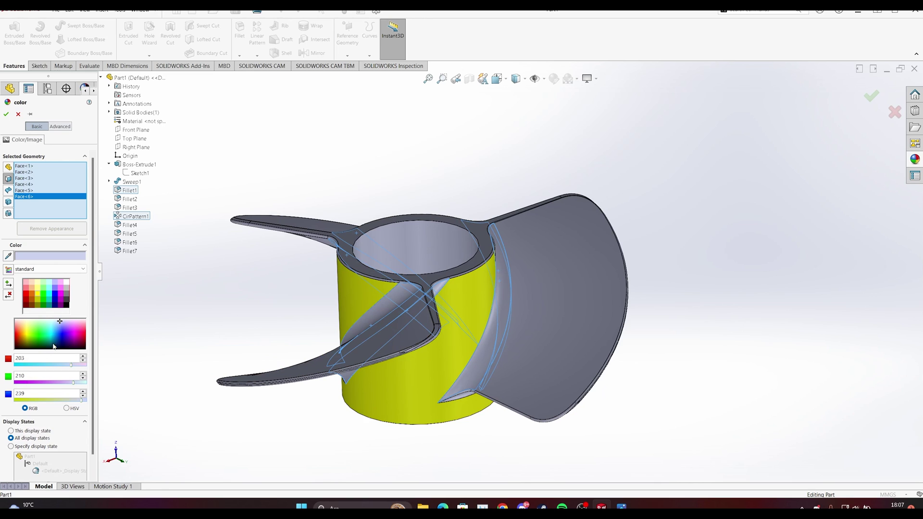
left_click(74, 335)
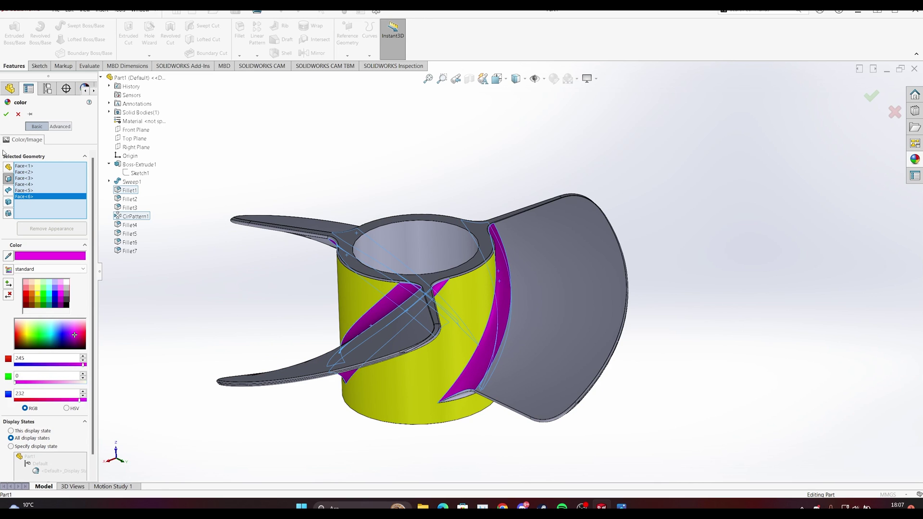
left_click(6, 114)
Select the six large faces of the three blades, color them red (RGB 255, 0, 0) and apply the appearance
scroll(505, 270, "up", 4)
middle_click_drag(499, 324, 467, 289)
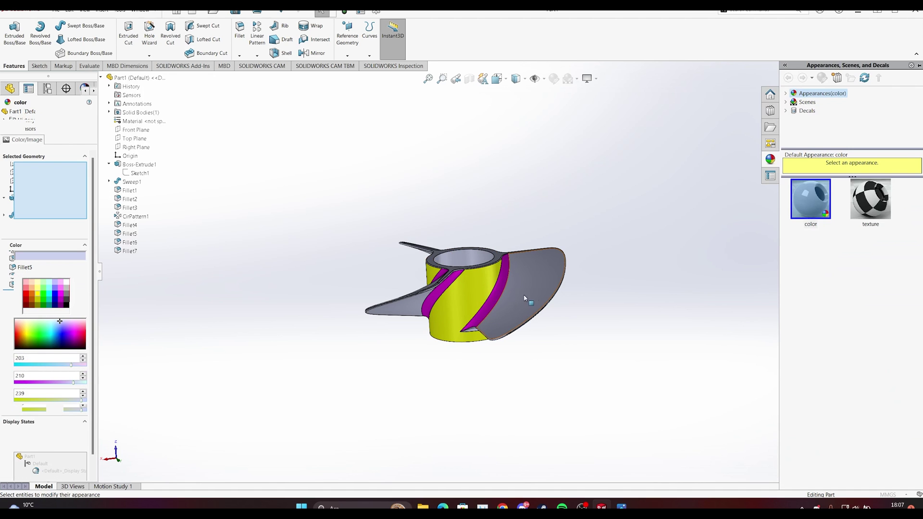
middle_click_drag(487, 304, 435, 318)
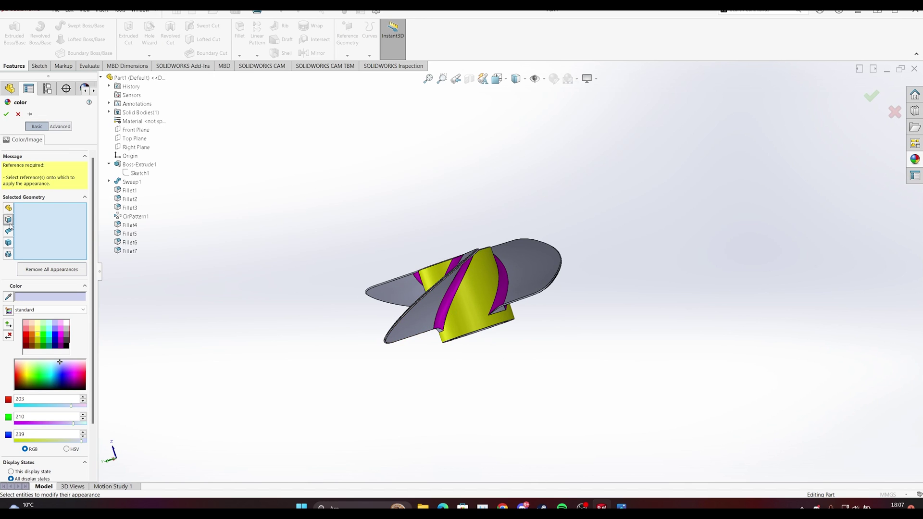
middle_click_drag(616, 338, 684, 341)
left_click(523, 303)
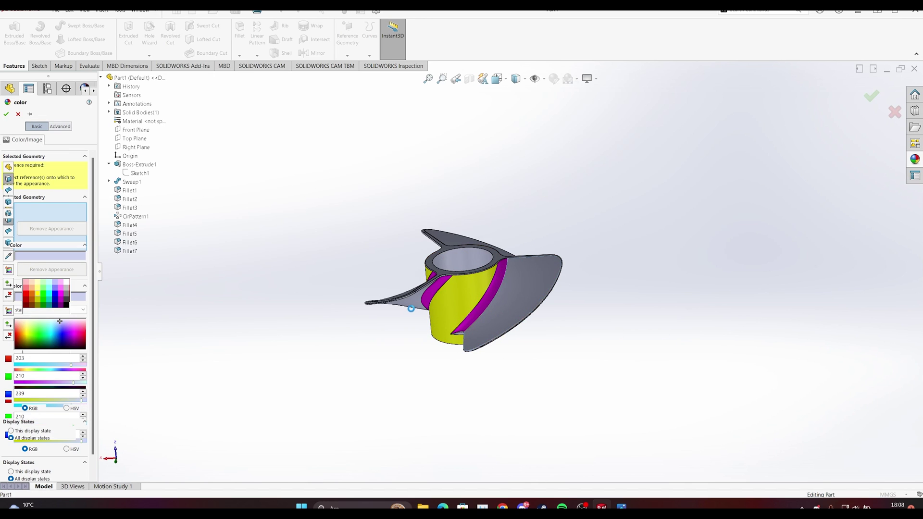
left_click(414, 305)
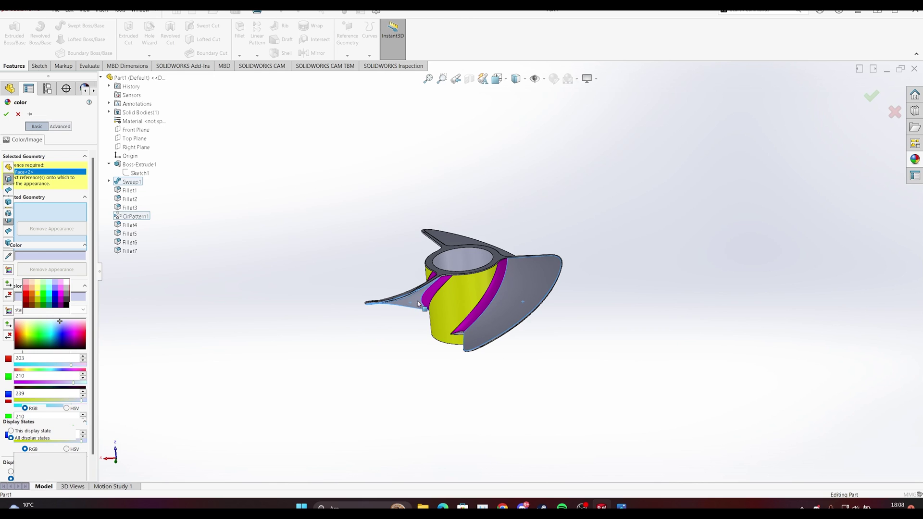
middle_click_drag(422, 294, 536, 294)
left_click(537, 305)
middle_click_drag(401, 288, 530, 292)
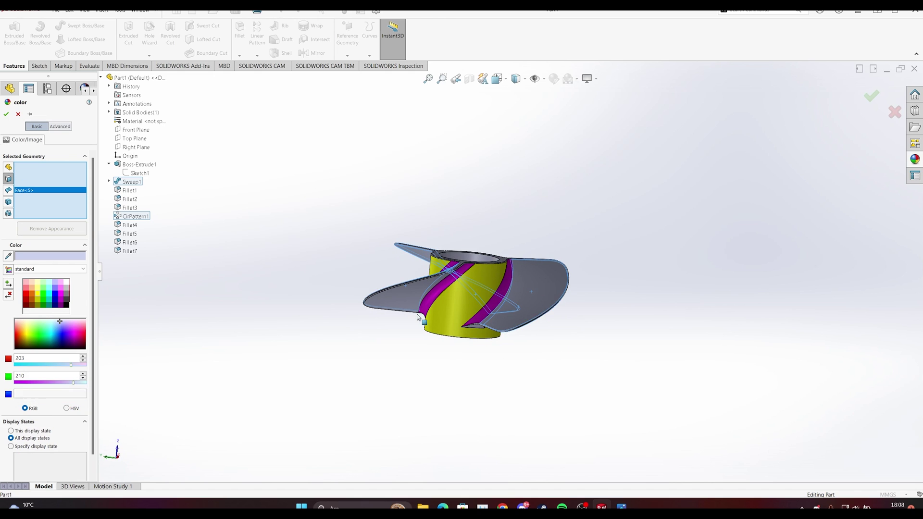
left_click(439, 317)
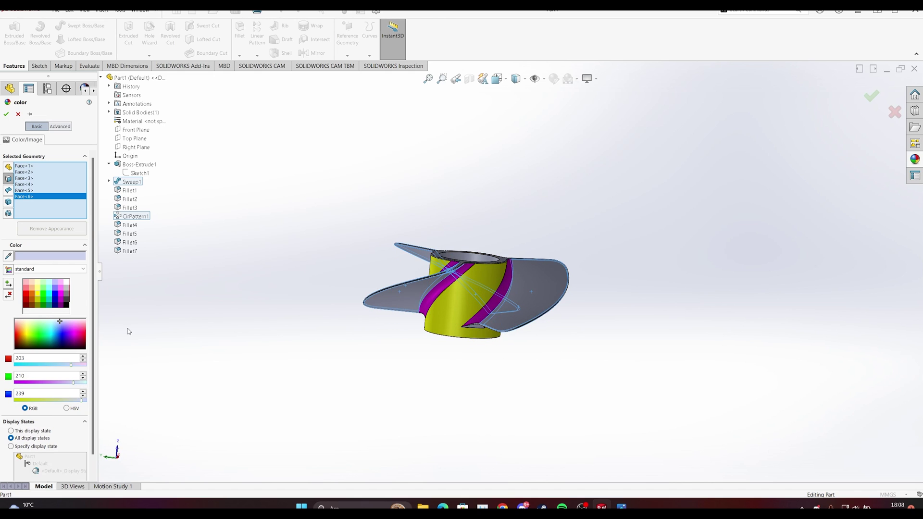
left_click_drag(47, 340, 15, 337)
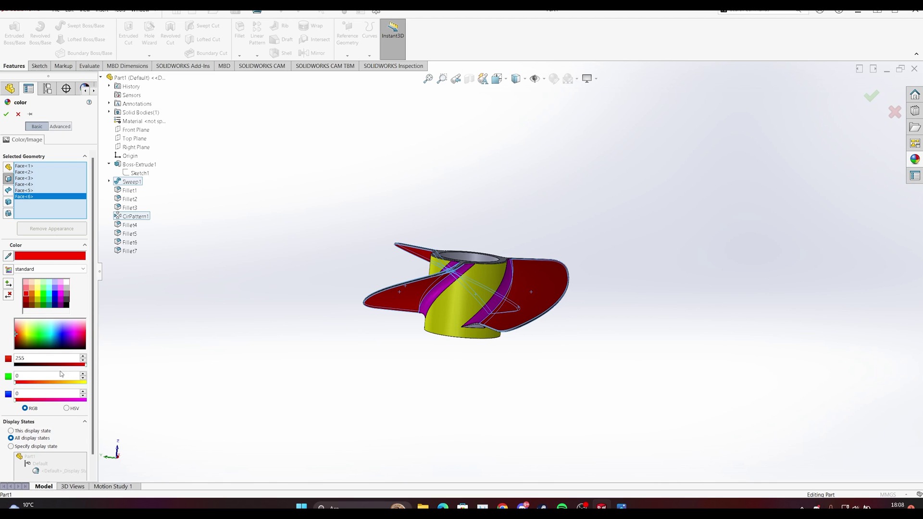
middle_click_drag(549, 313, 528, 320)
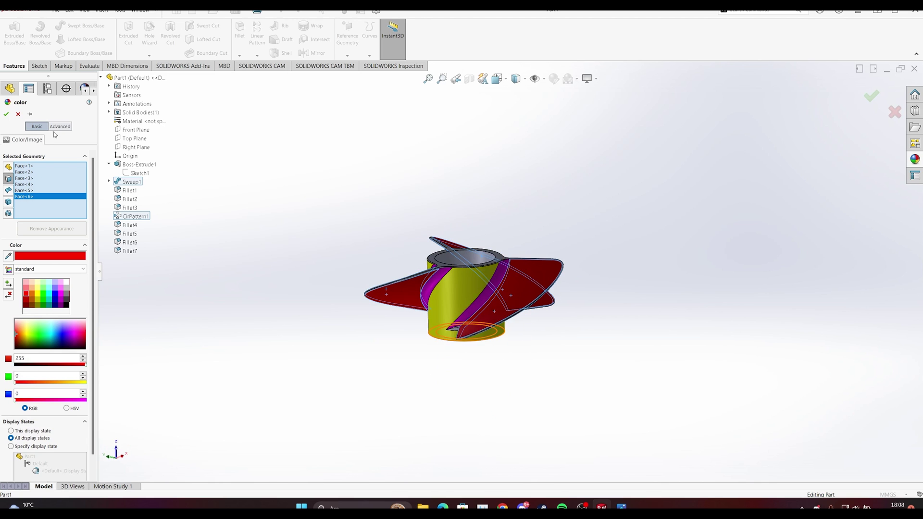
left_click(6, 114)
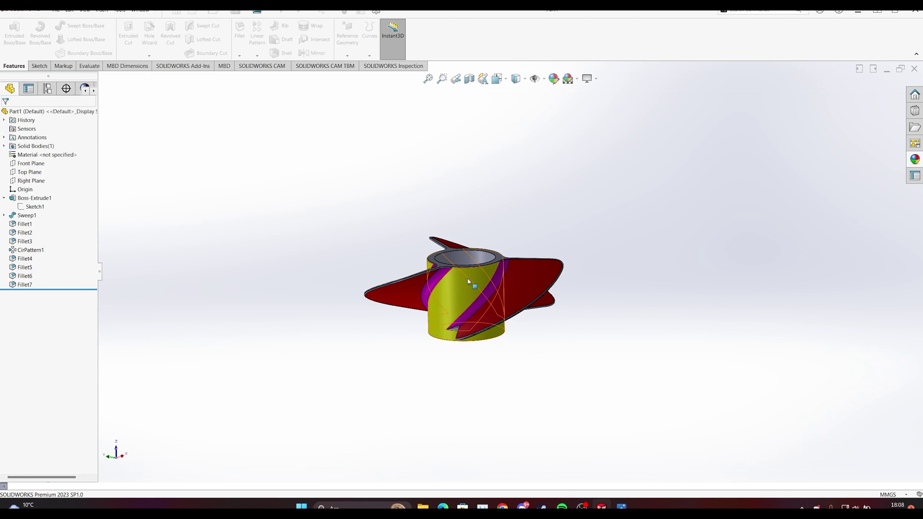
Color the hub's two end faces blue (RGB 0, 2, 255), including the adjoining blade edge strips, and apply the appearance
middle_click_drag(466, 289, 470, 406)
scroll(437, 258, "down", 3)
left_click(447, 310)
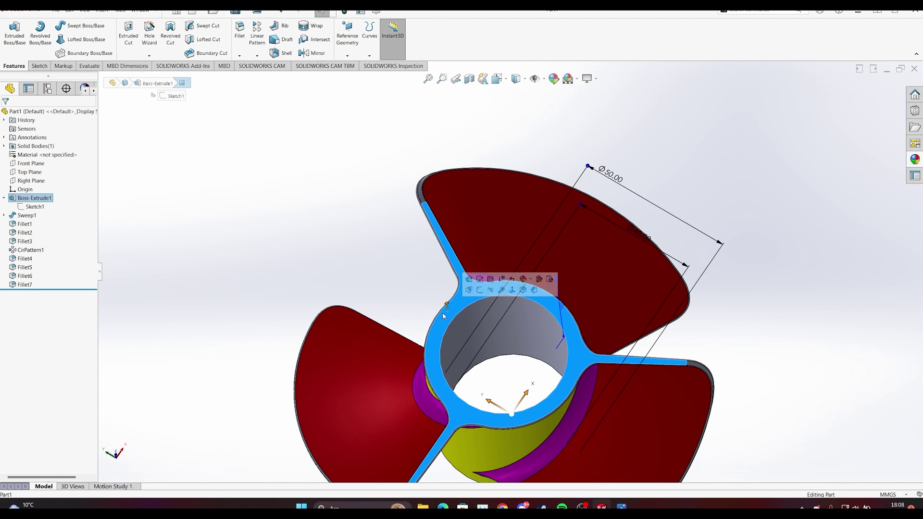
scroll(449, 331, "up", 4)
middle_click_drag(551, 275, 542, 94)
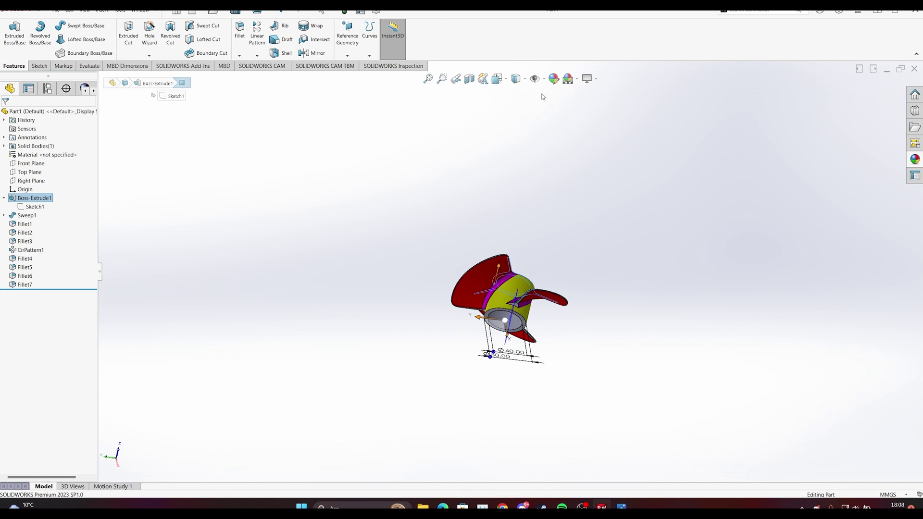
scroll(533, 308, "down", 10)
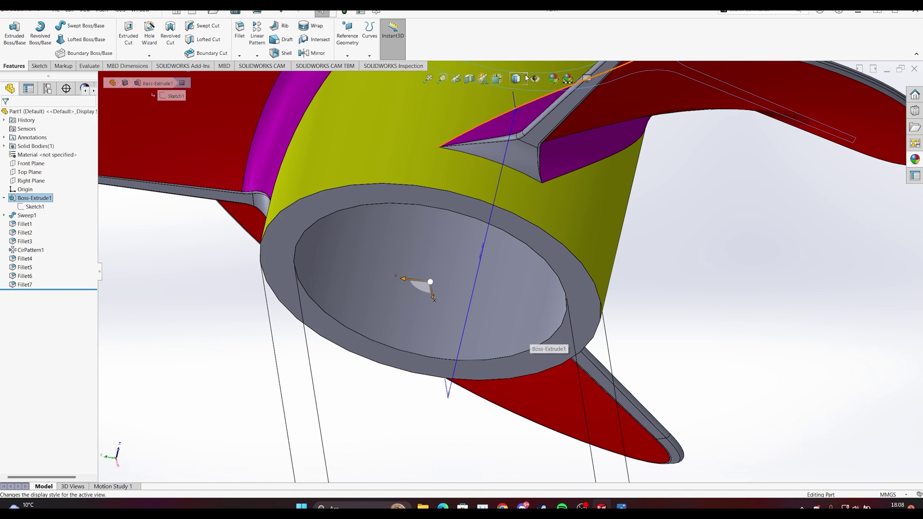
left_click(513, 182)
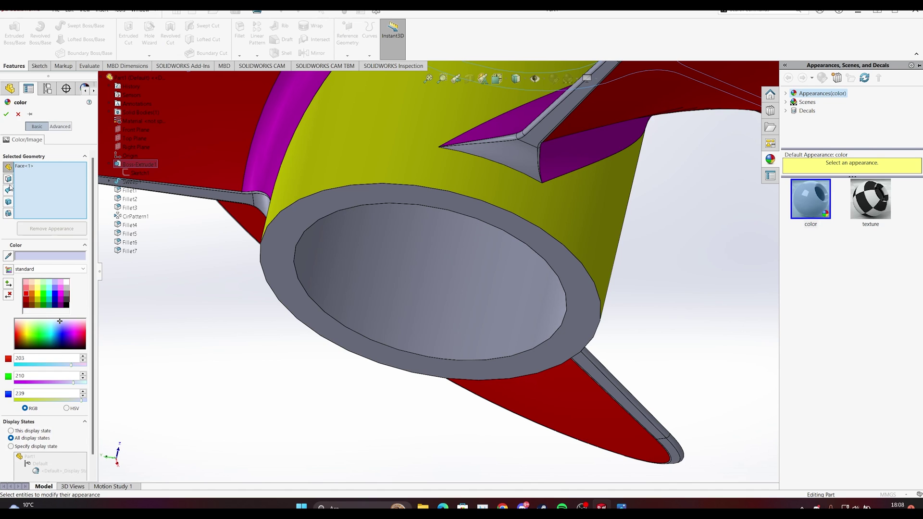
left_click(8, 178)
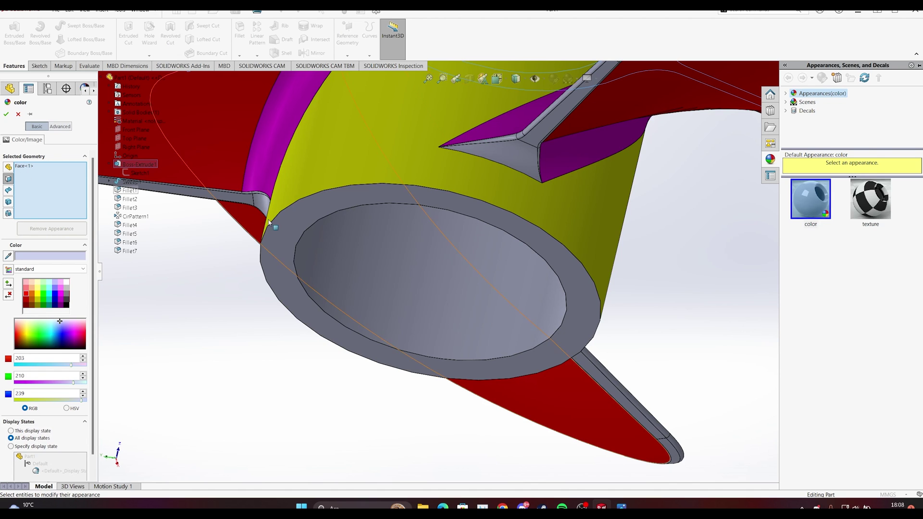
left_click(445, 226)
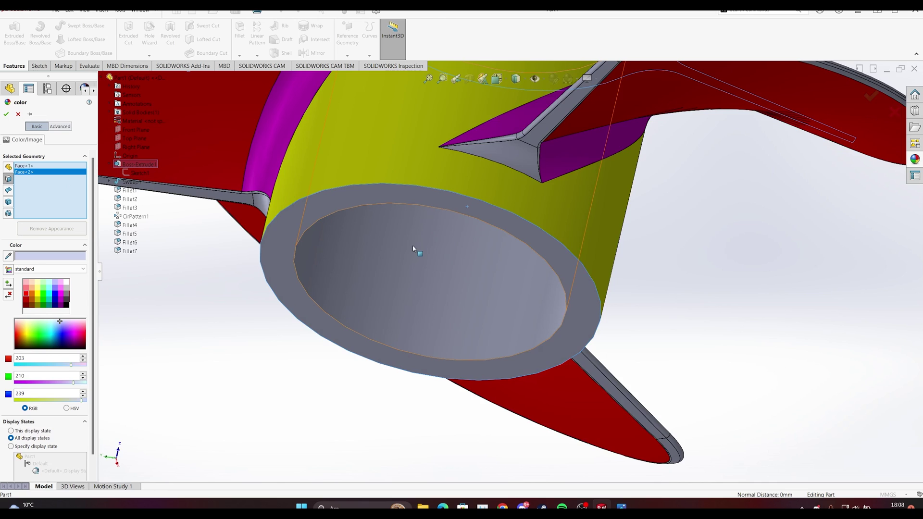
scroll(413, 249, "up", 4)
mouse_move(53, 335)
left_mouse_down()
mouse_move(50, 328)
mouse_move(80, 335)
mouse_move(64, 342)
mouse_move(62, 334)
left_mouse_up()
middle_click_drag(454, 186, 362, 322)
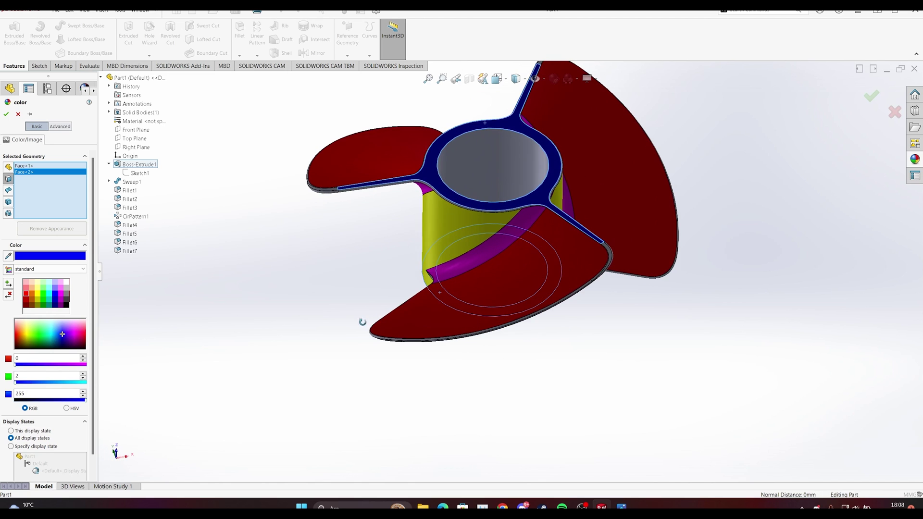
left_click(6, 115)
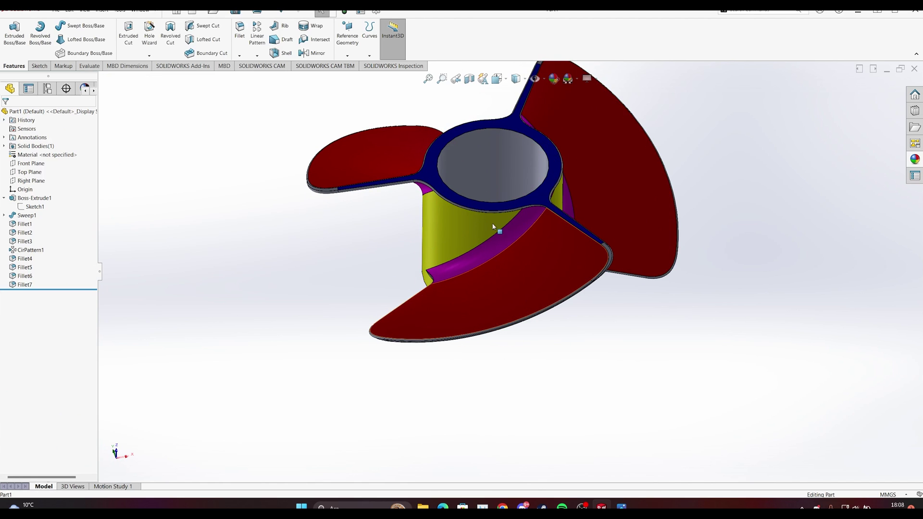
middle_click_drag(493, 227, 509, 169)
scroll(505, 207, "up", 7)
scroll(519, 269, "down", 5)
middle_click_drag(513, 279, 479, 281)
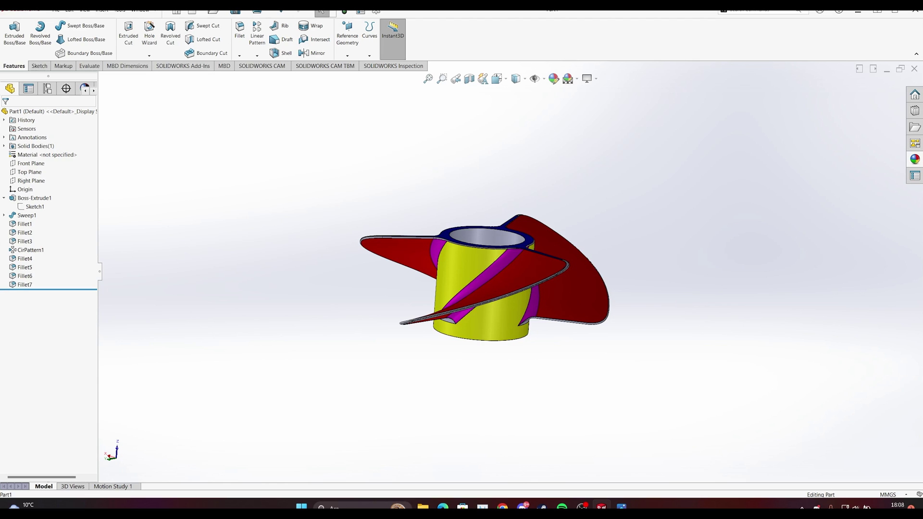